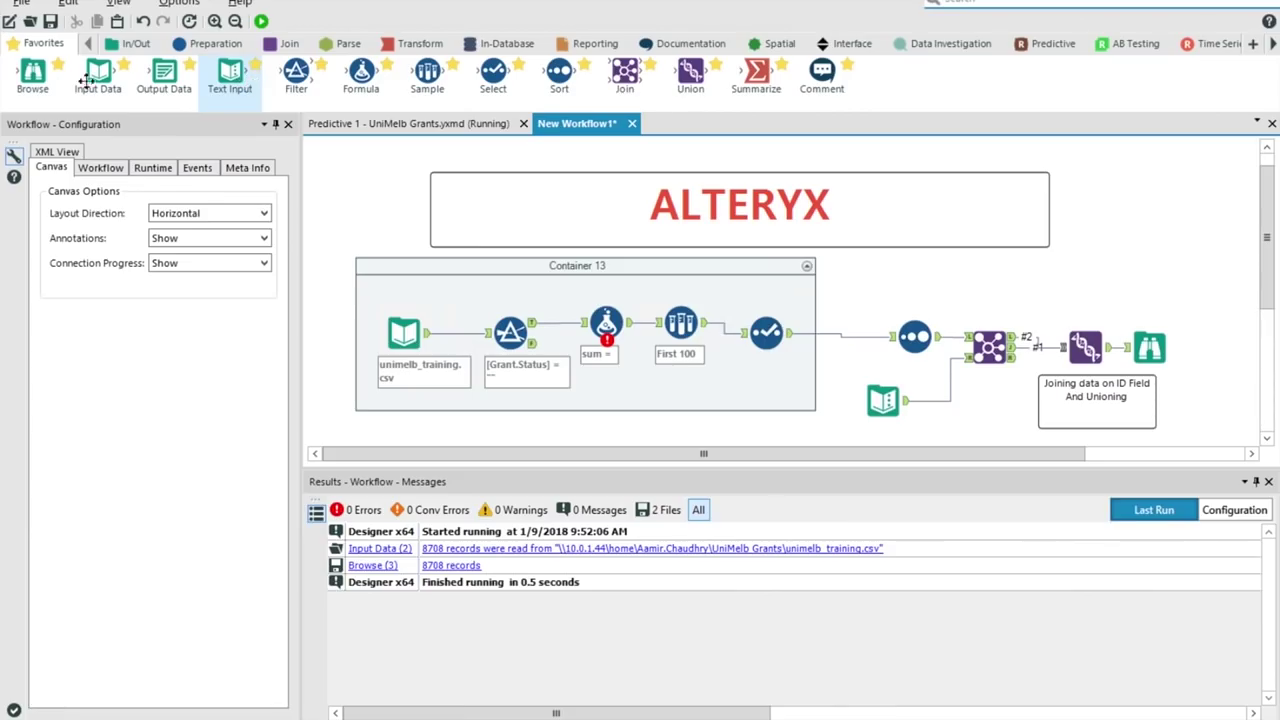
Step: Browse the tool palettes from In/Out through Join, Parse, Transform, Reporting, Documentation and Spatial
click(135, 44)
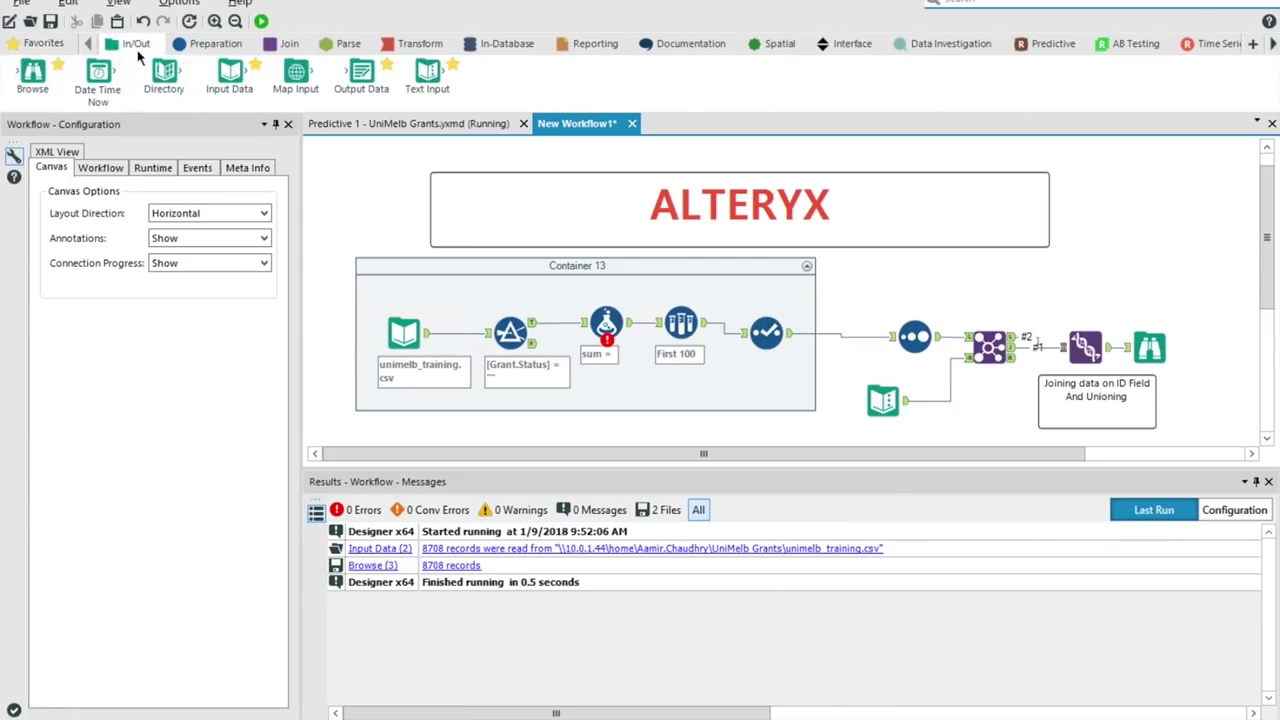
click(199, 47)
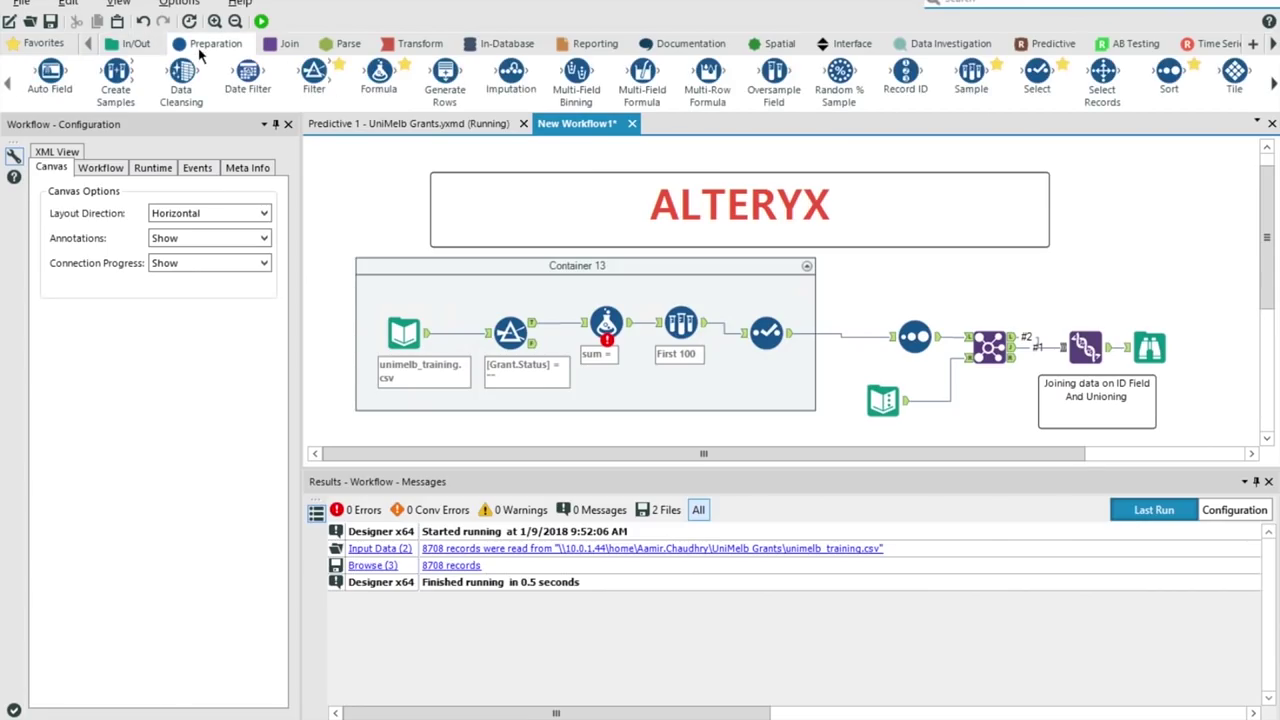
click(289, 46)
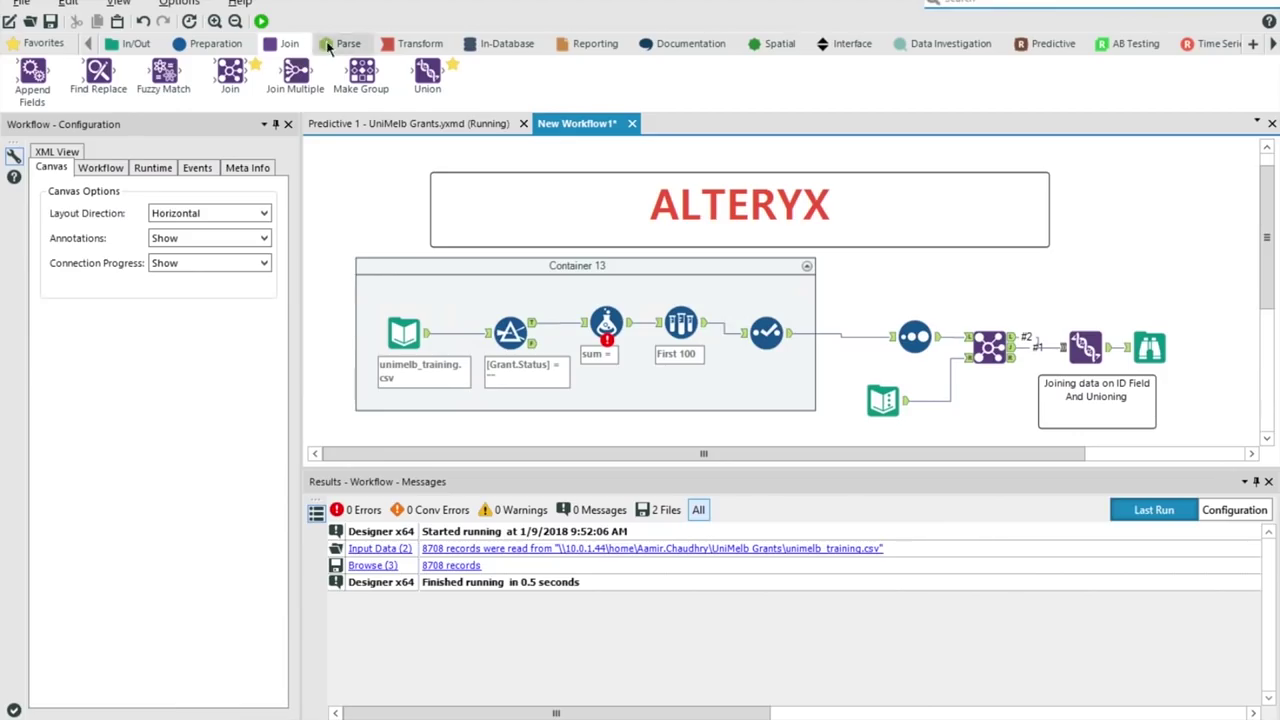
click(333, 47)
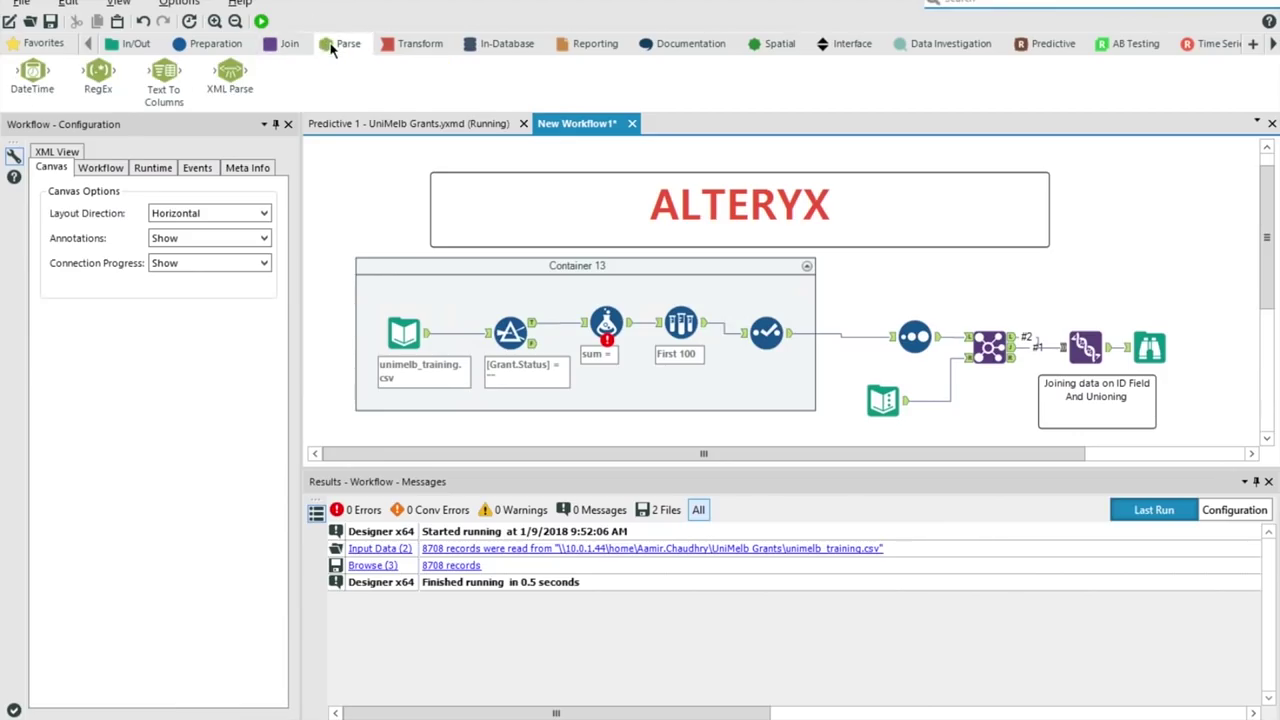
click(427, 48)
click(600, 45)
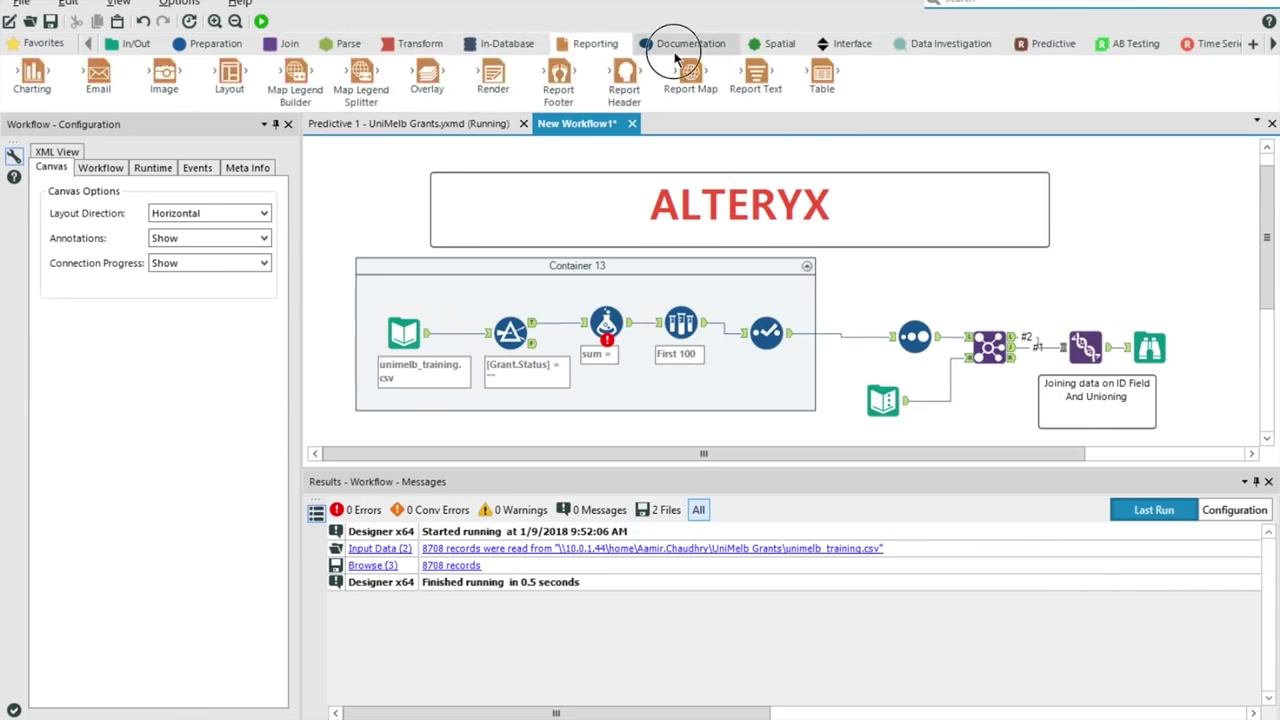
click(672, 47)
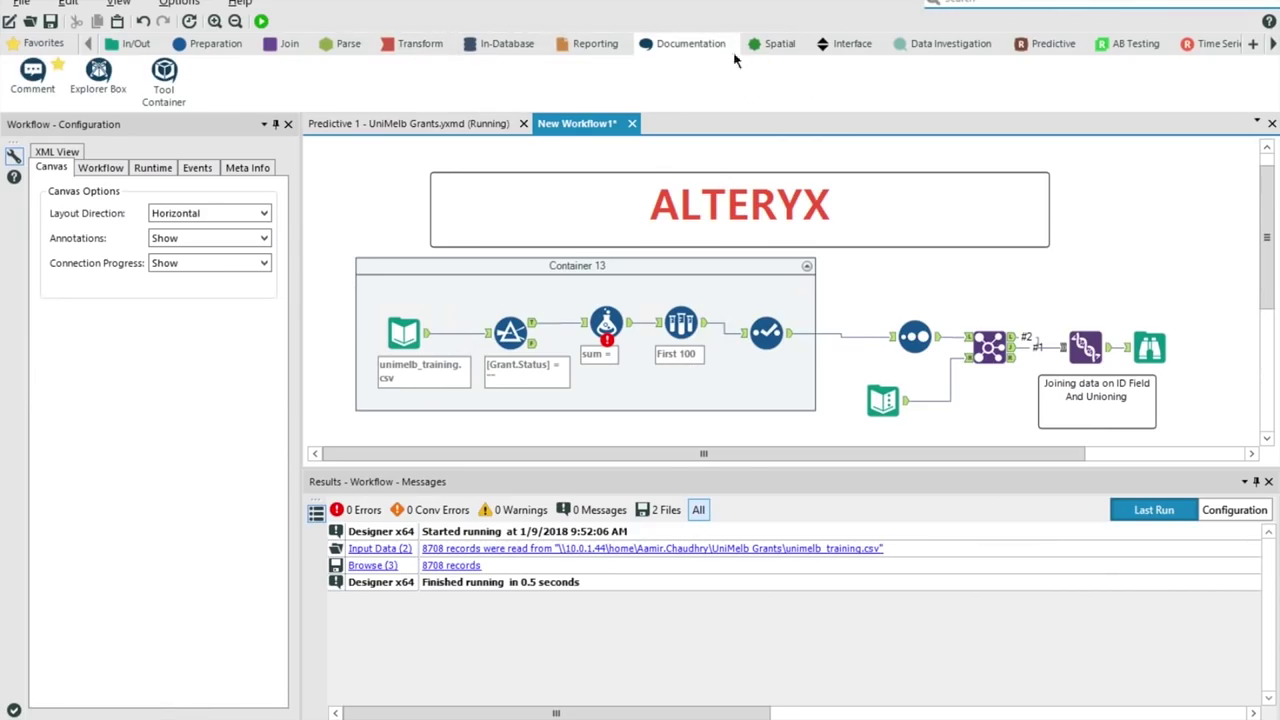
click(780, 47)
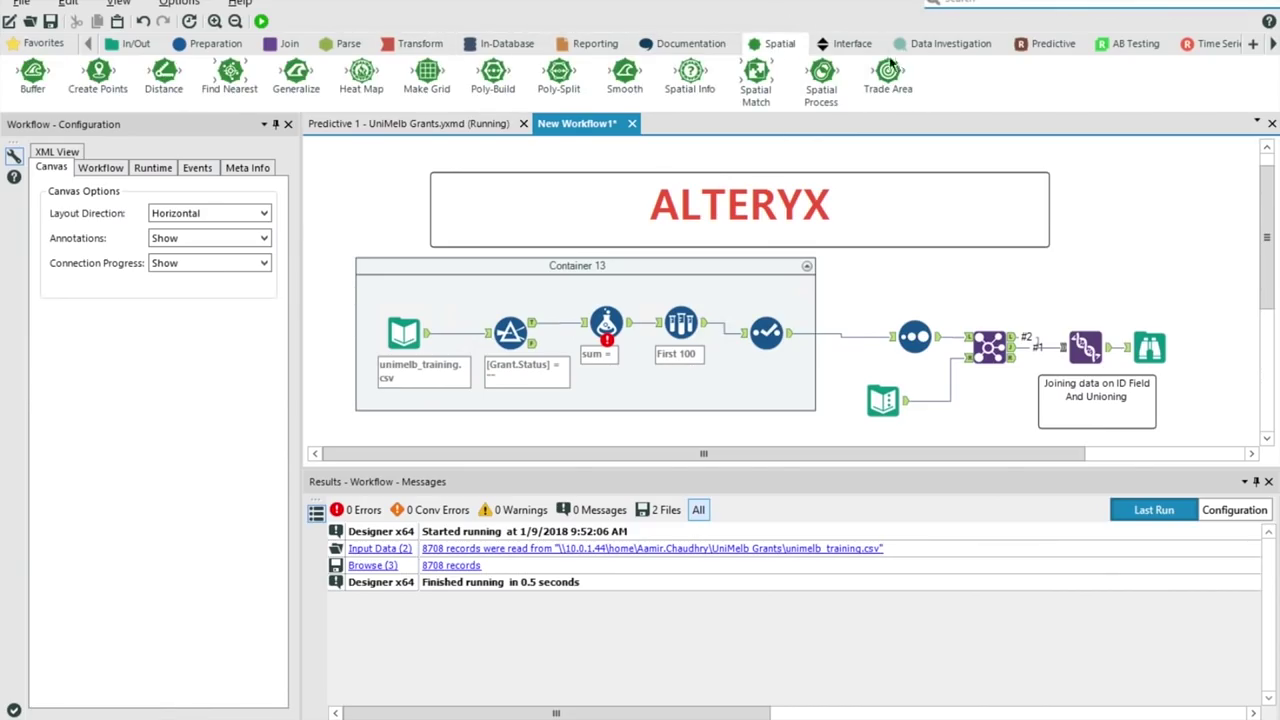
Step: Browse the Data Investigation, Predictive, AB Testing, Time Series, Predictive Grouping and Prescriptive tool palettes
click(944, 43)
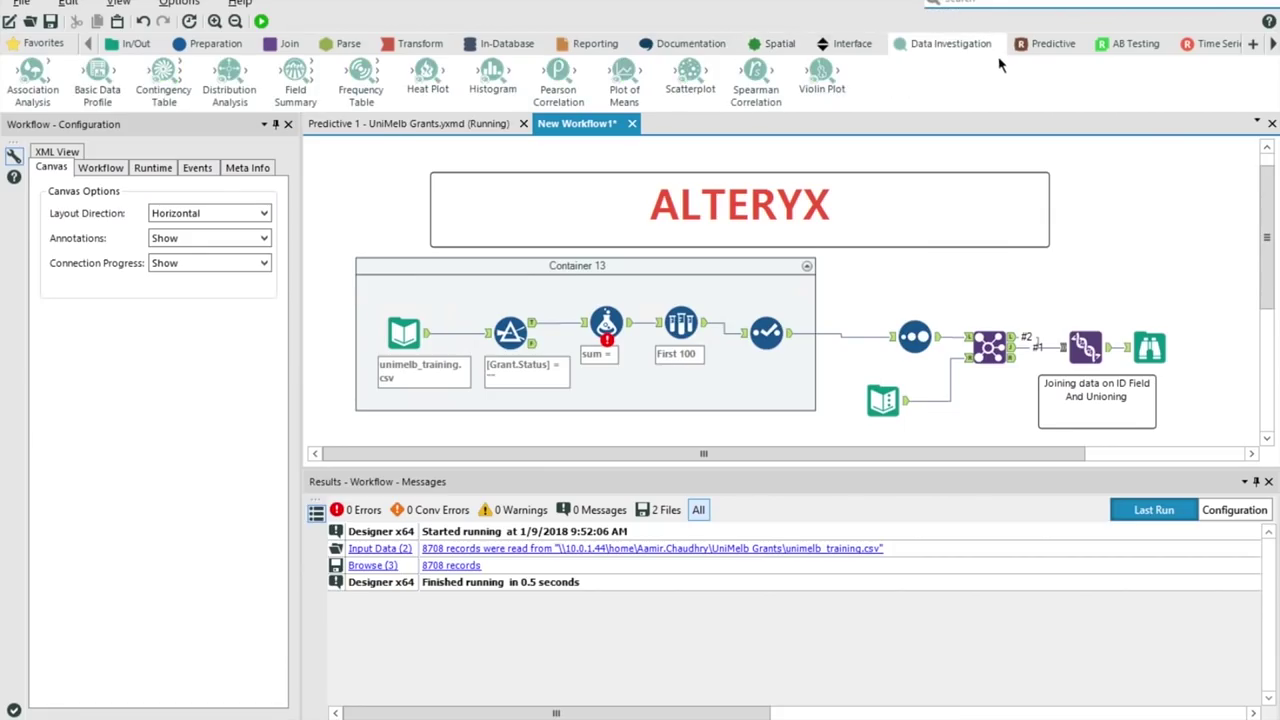
click(1033, 50)
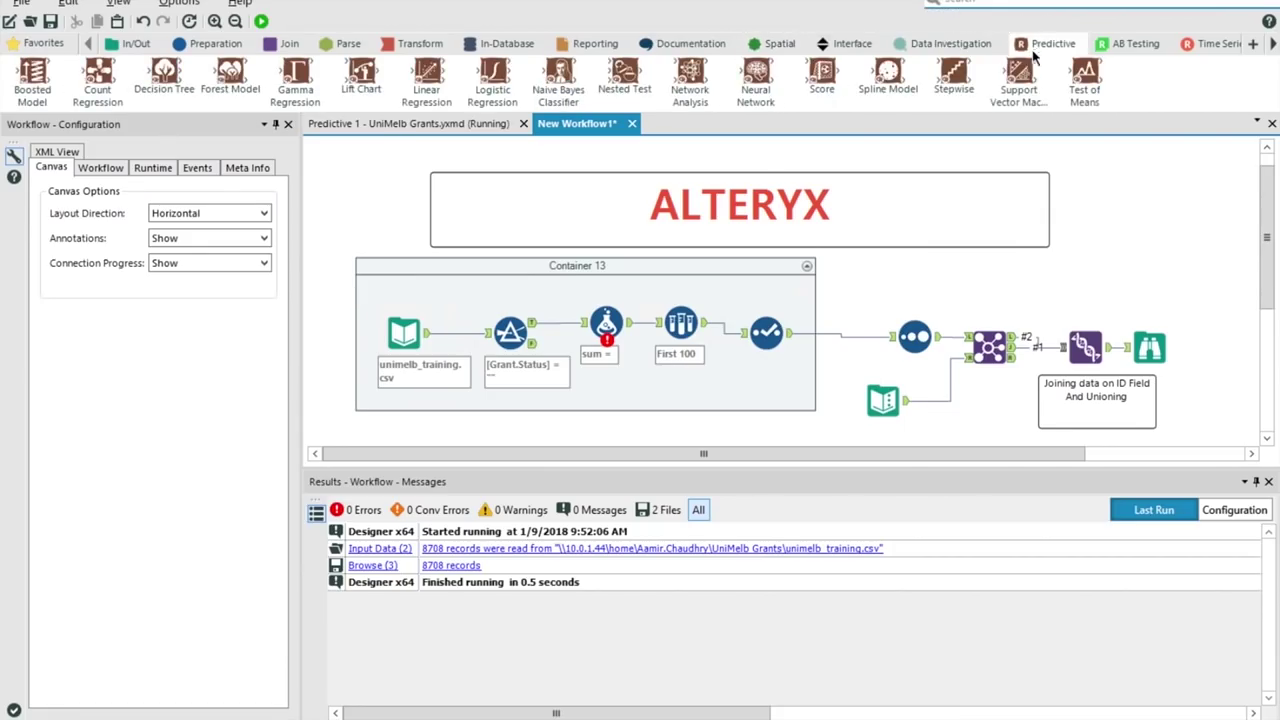
click(1138, 46)
click(1212, 47)
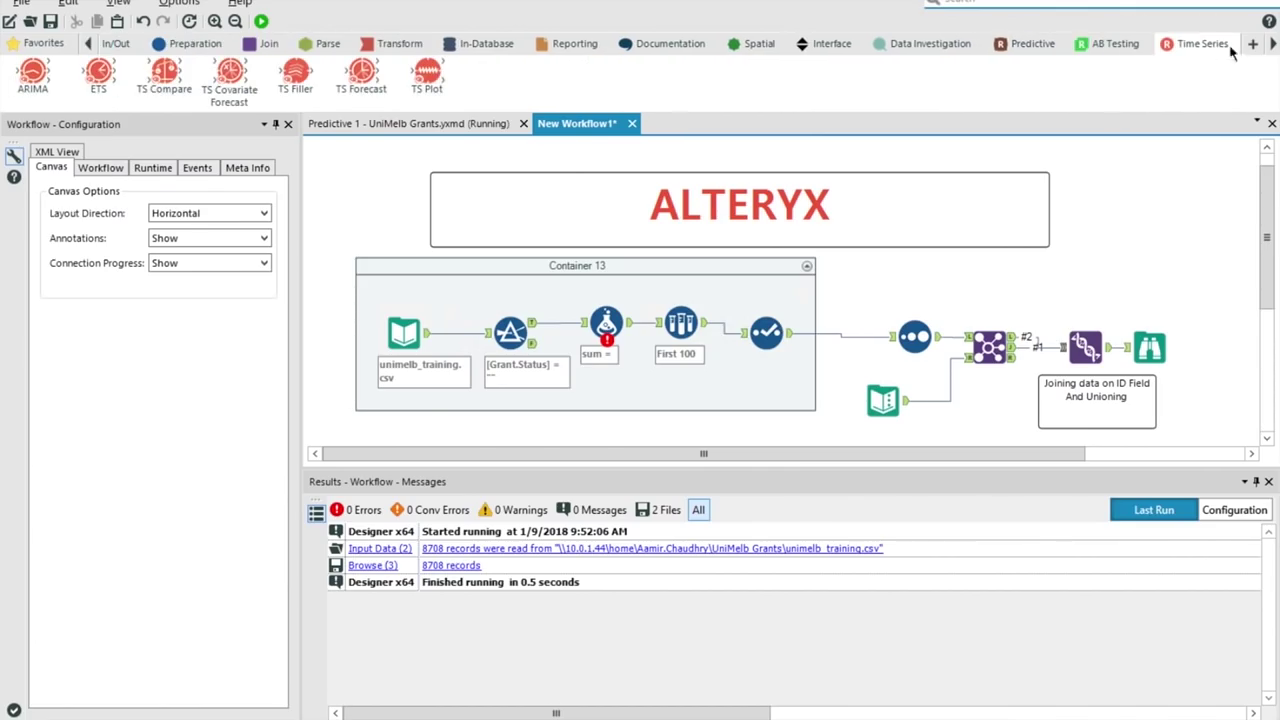
click(1275, 46)
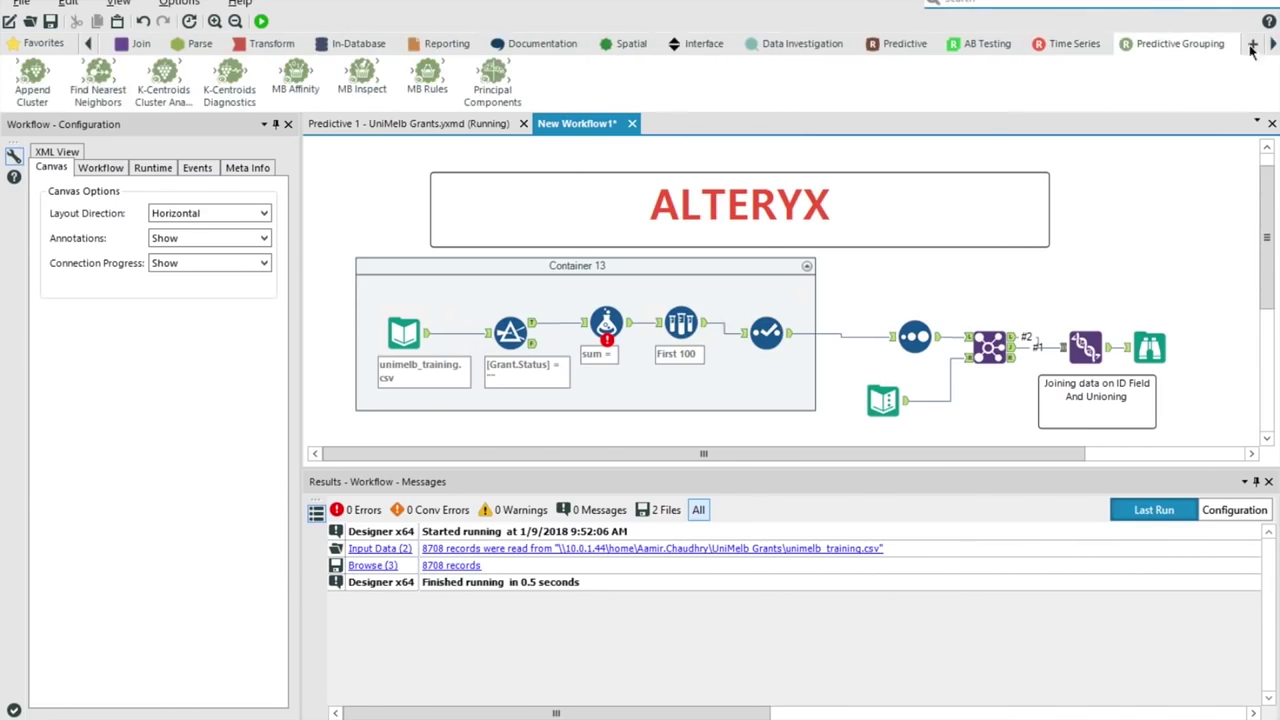
click(1275, 46)
click(1166, 47)
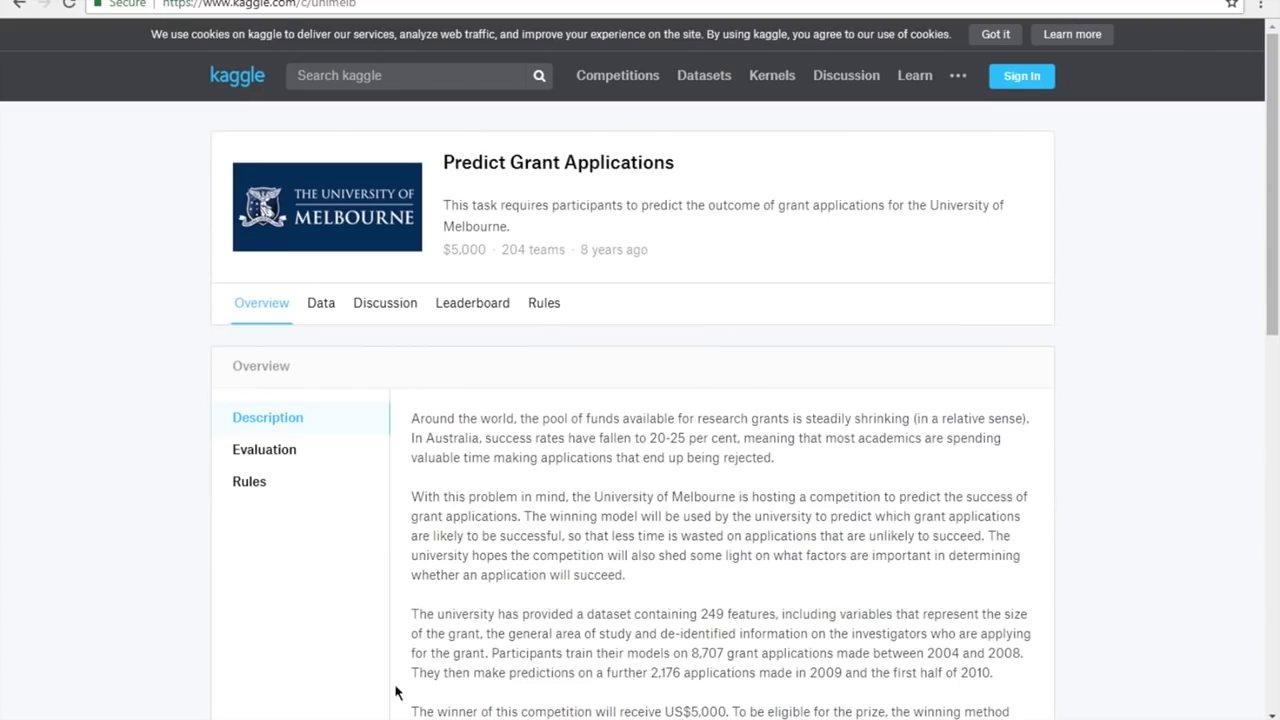
scroll(395, 692, down, 1)
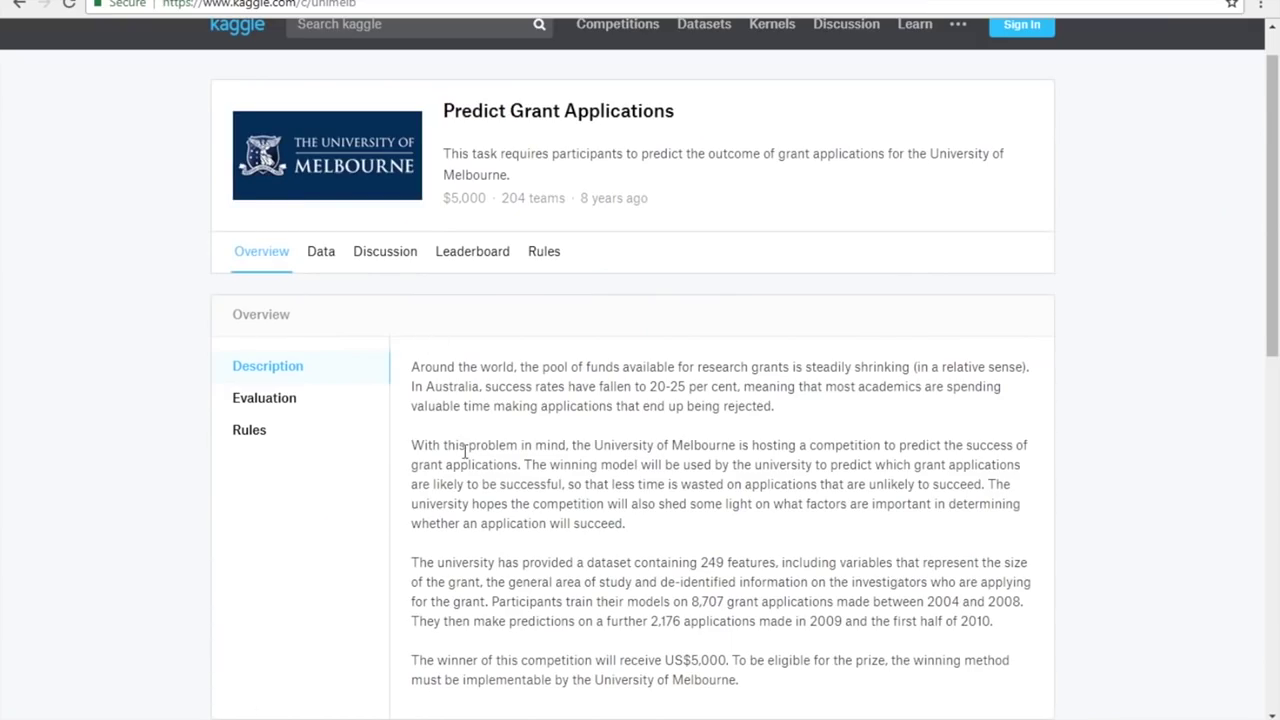
Step: Scroll through the Kaggle Predict Grant Applications overview to read the dataset description
scroll(465, 452, down, 1)
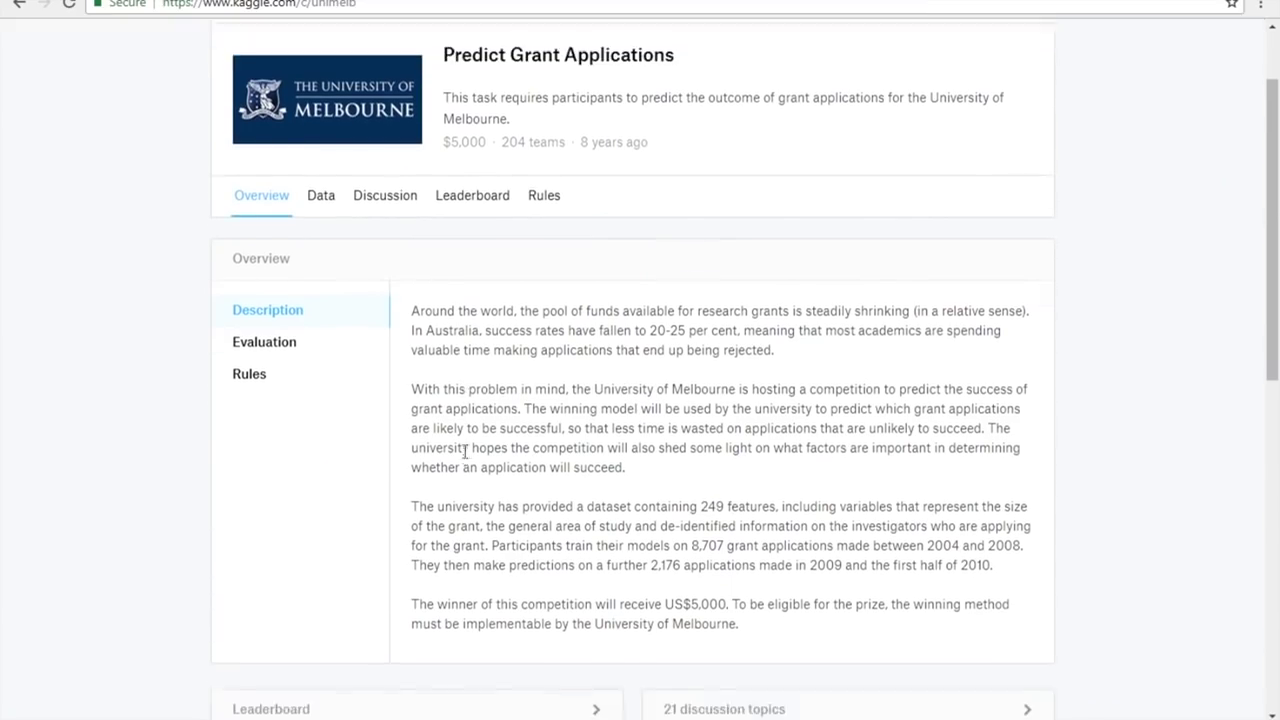
scroll(465, 452, up, 2)
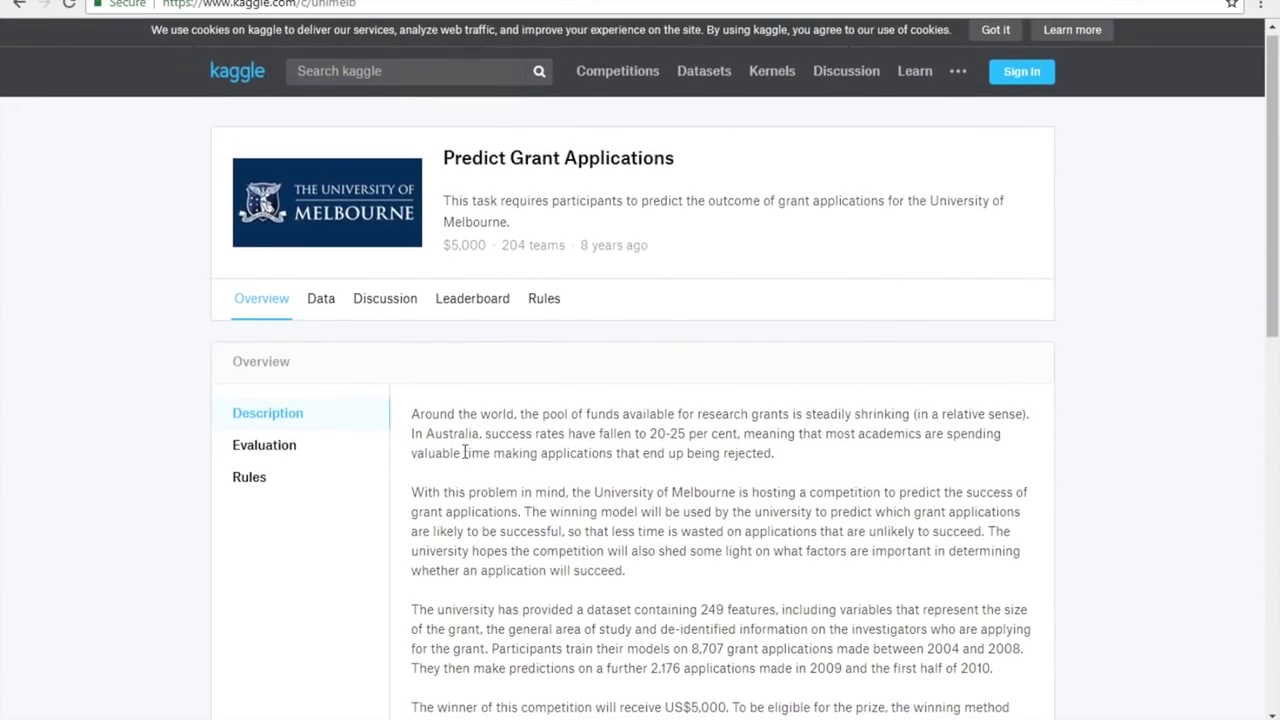
scroll(465, 452, down, 1)
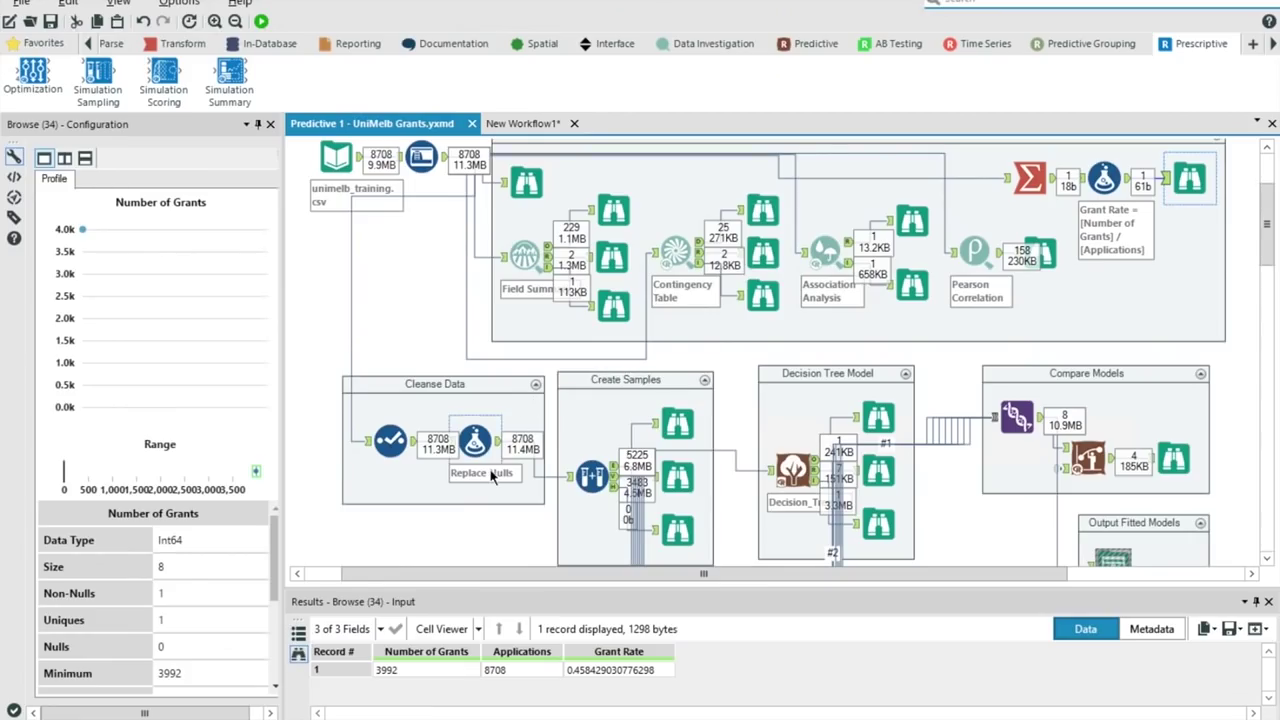
click(428, 384)
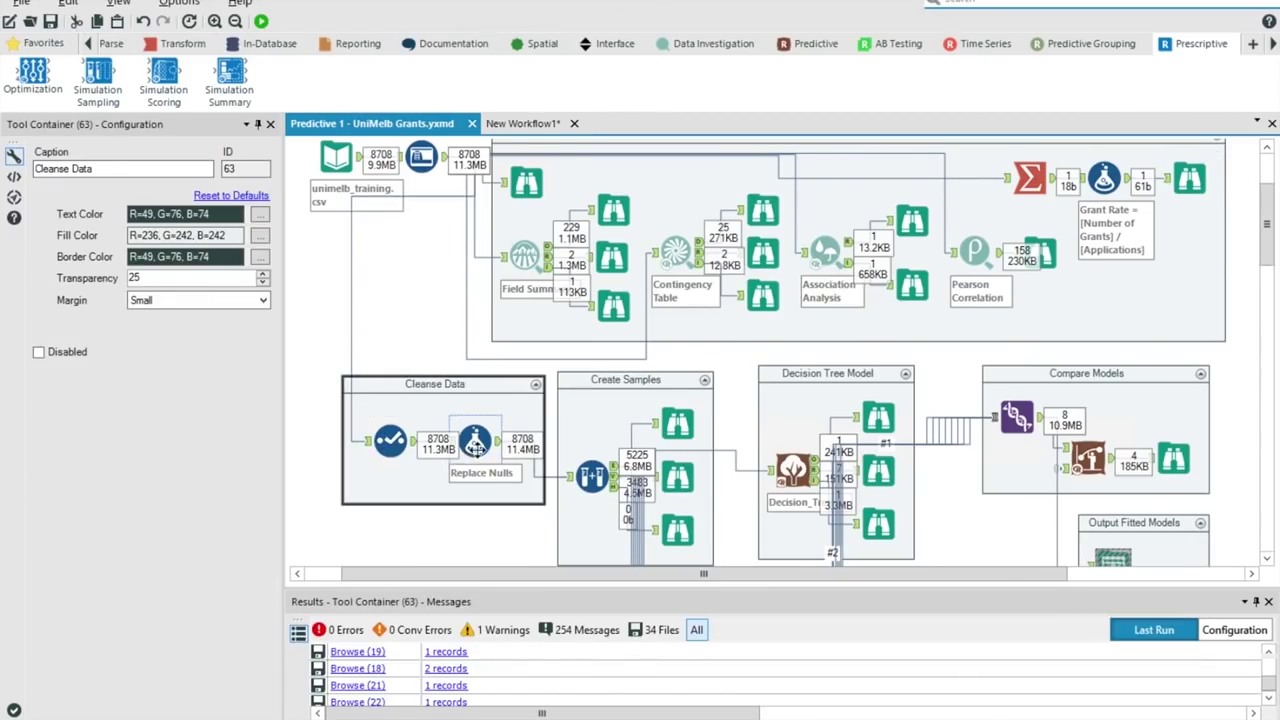
click(475, 443)
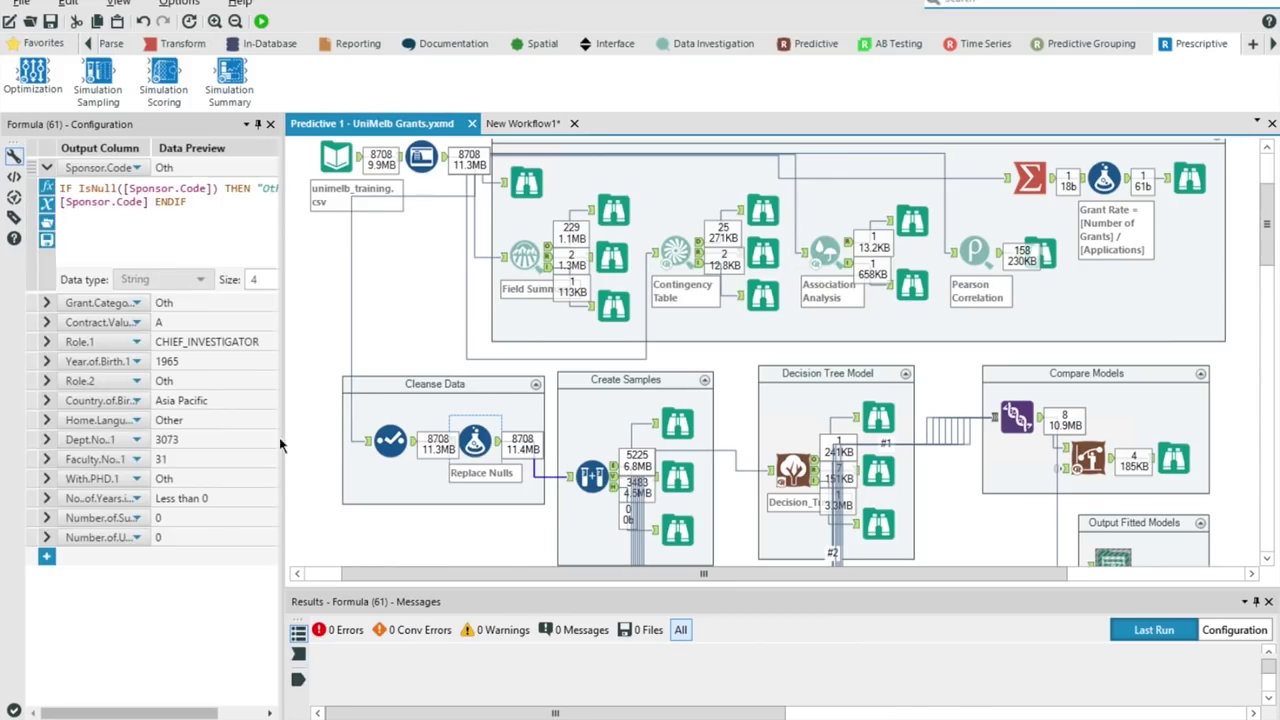
drag(283, 422, 340, 430)
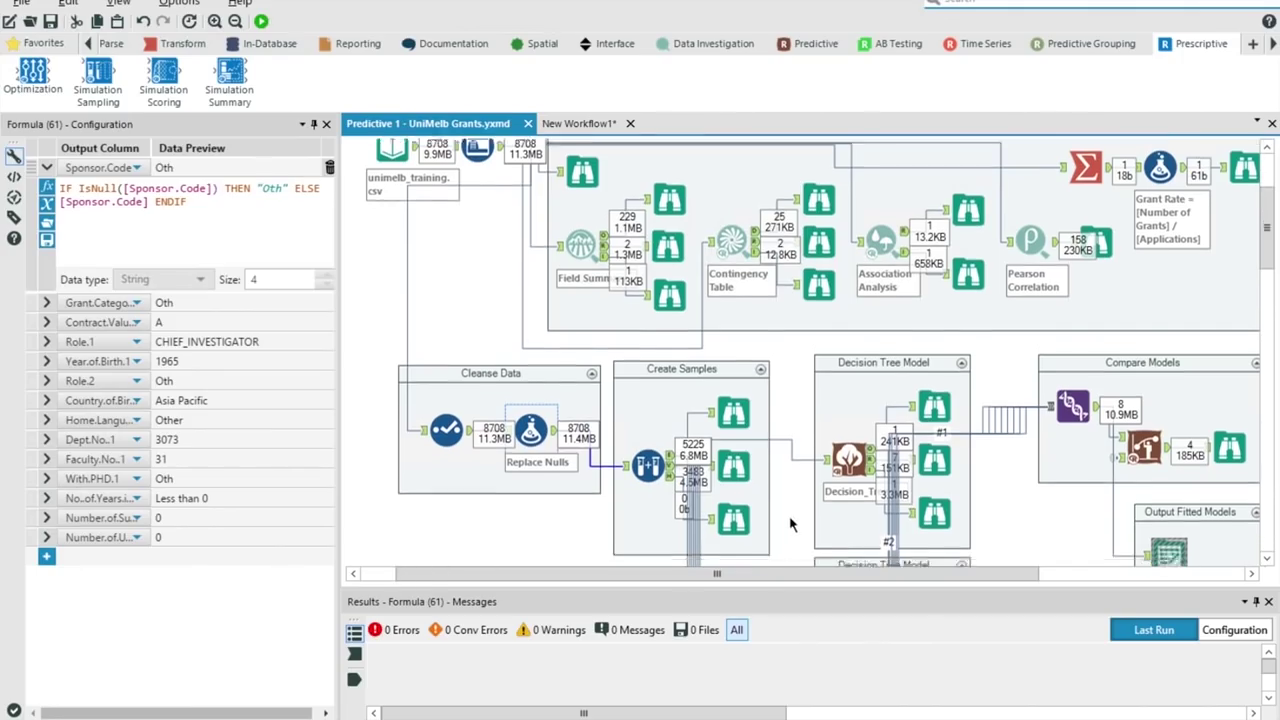
scroll(754, 523, down, 2)
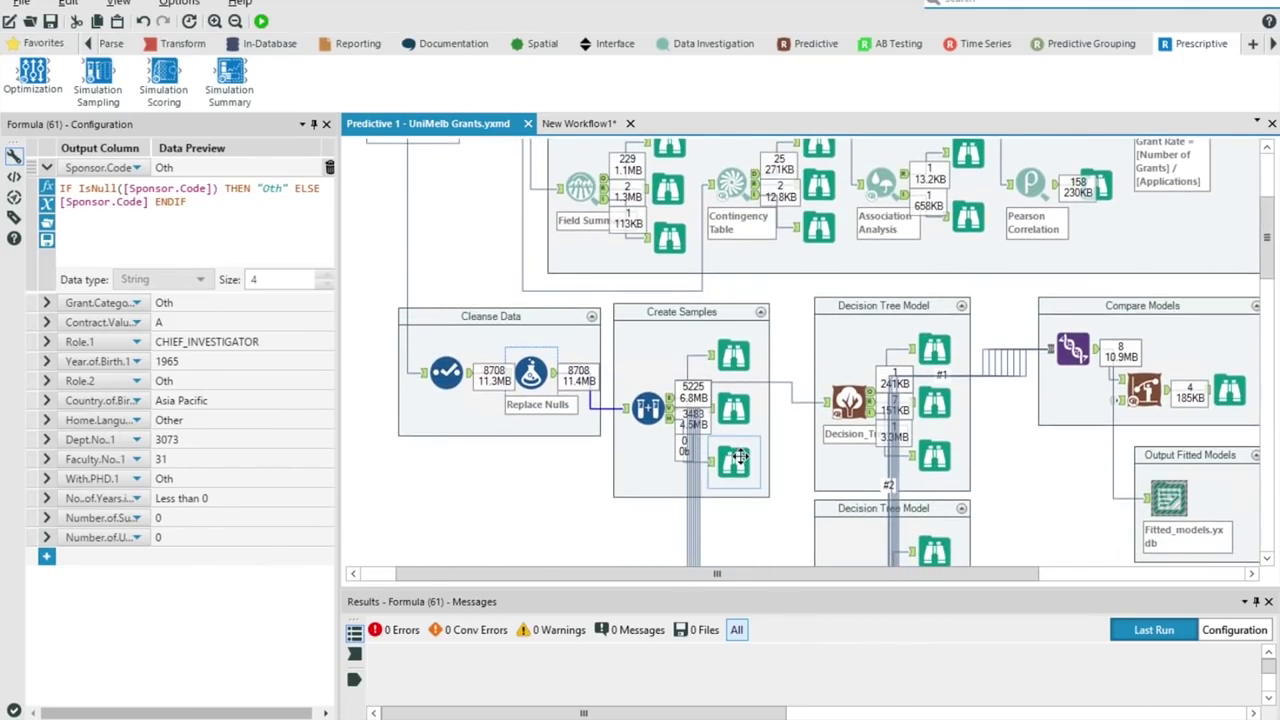
scroll(742, 463, down, 2)
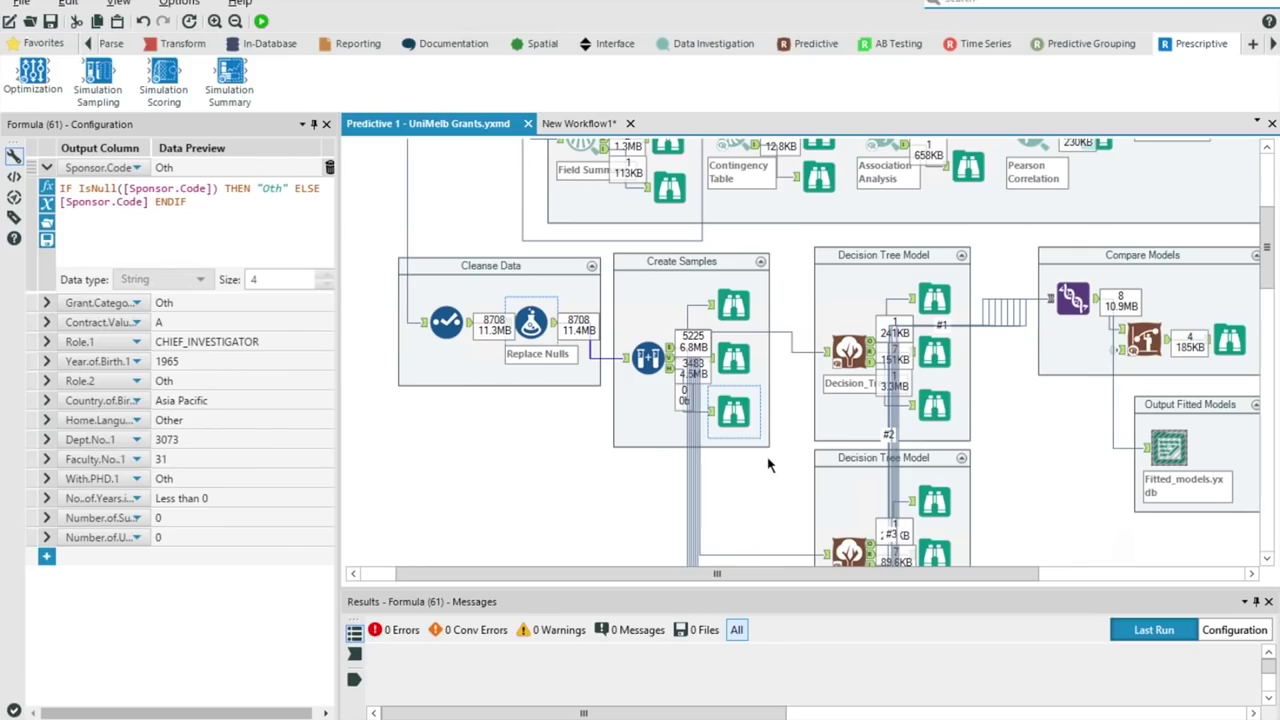
scroll(976, 487, down, 1)
scroll(976, 487, down, 1)
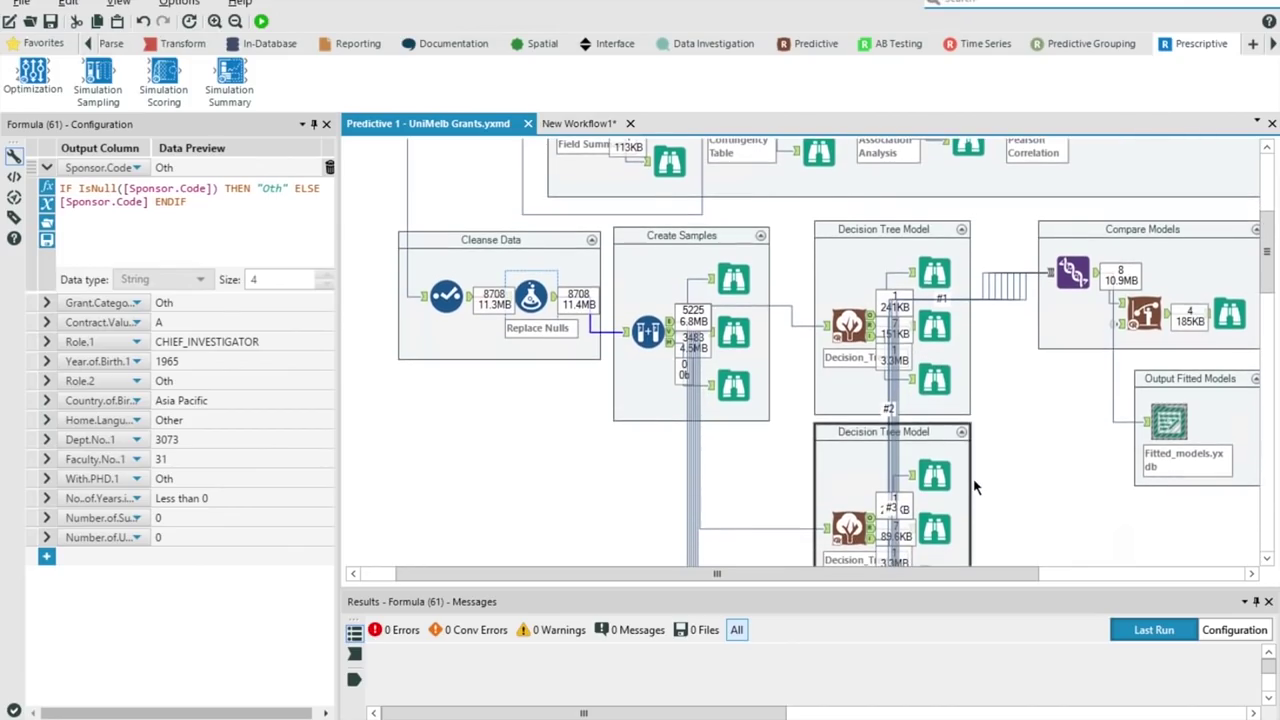
scroll(932, 474, down, 10)
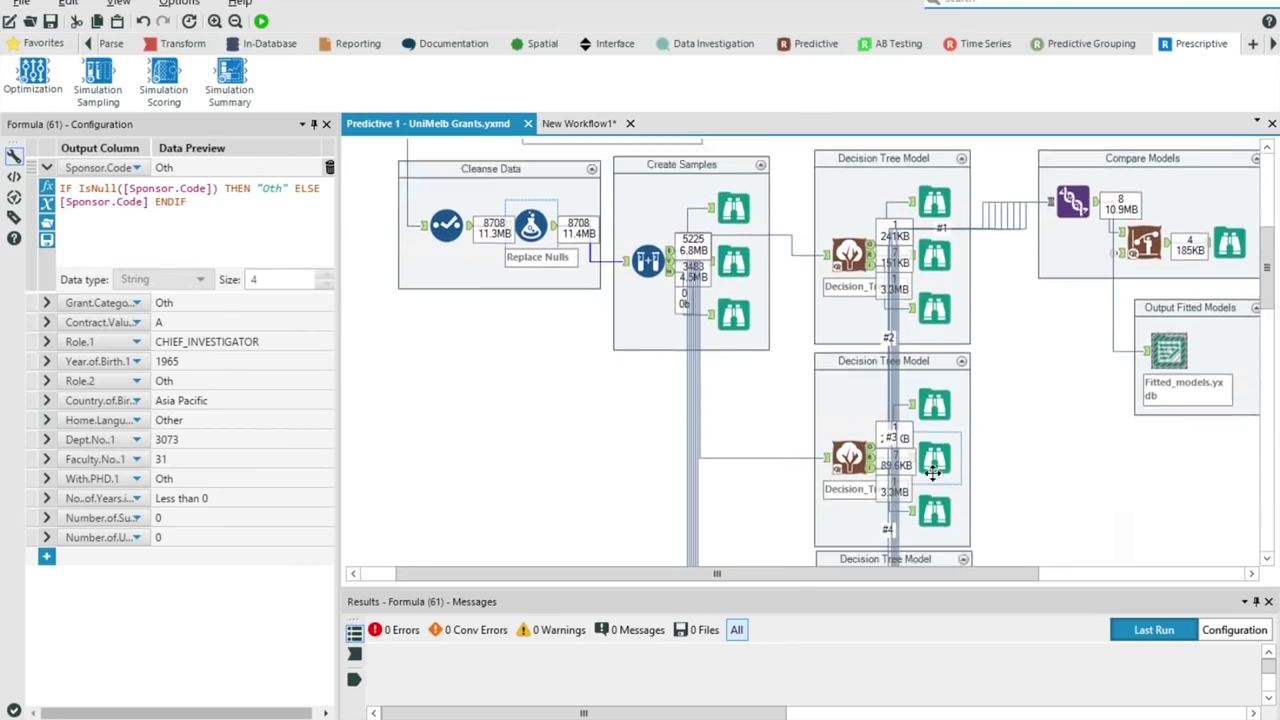
scroll(932, 474, down, 10)
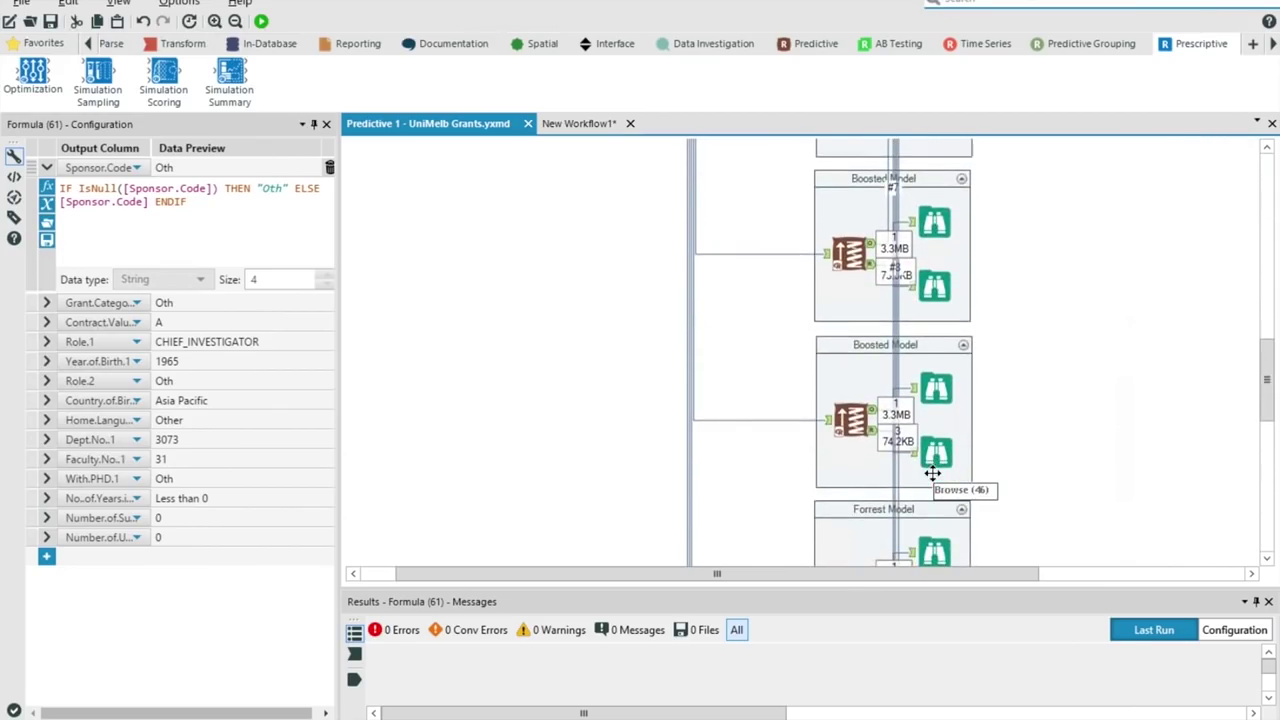
scroll(932, 474, down, 8)
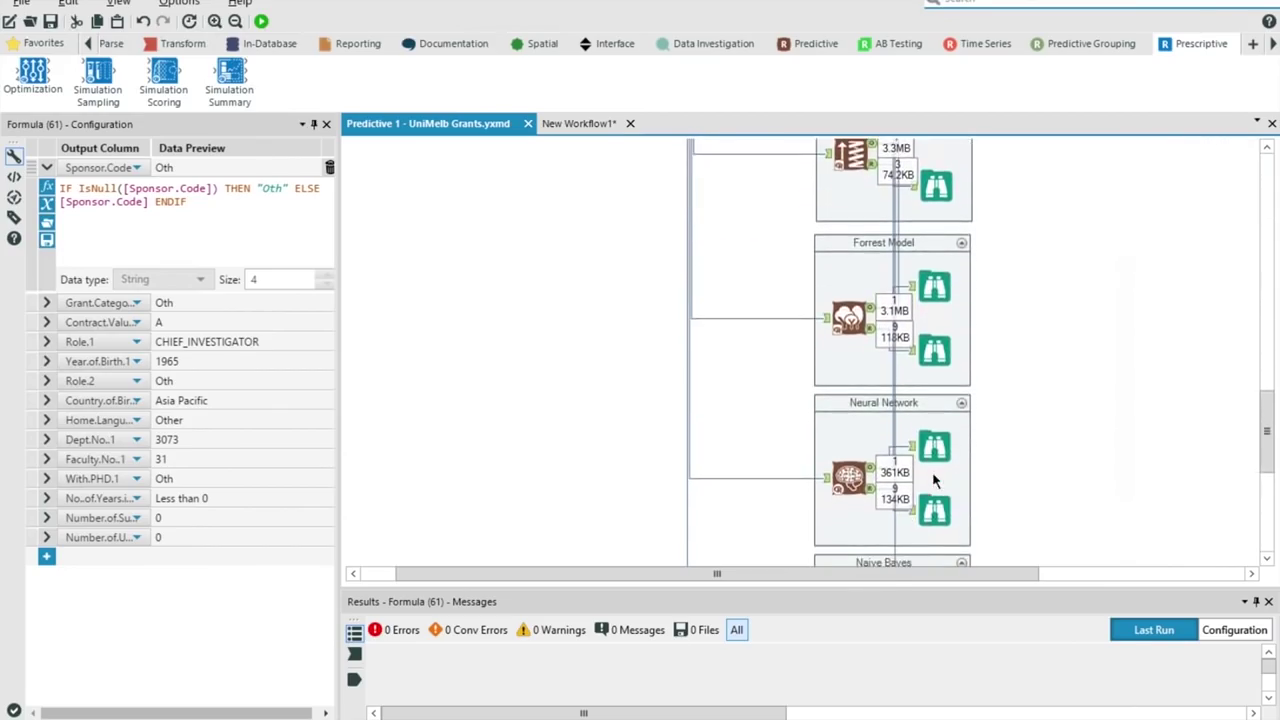
scroll(932, 480, down, 6)
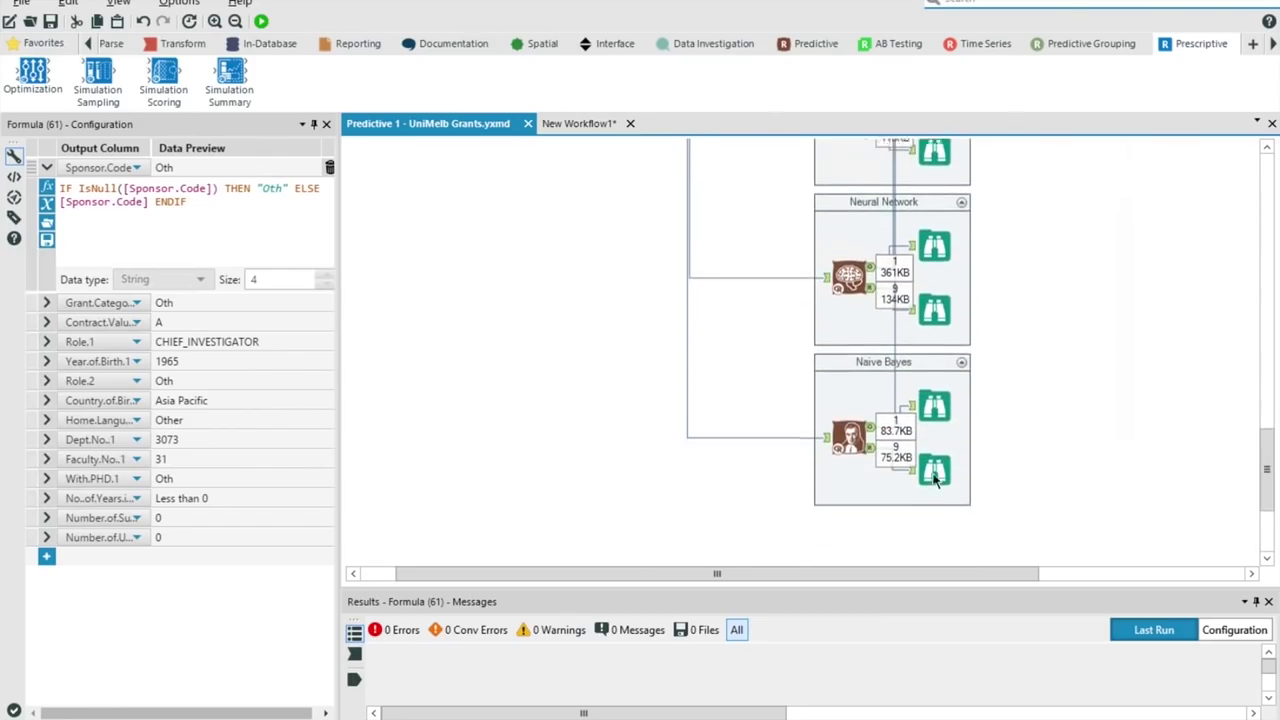
scroll(932, 480, up, 16)
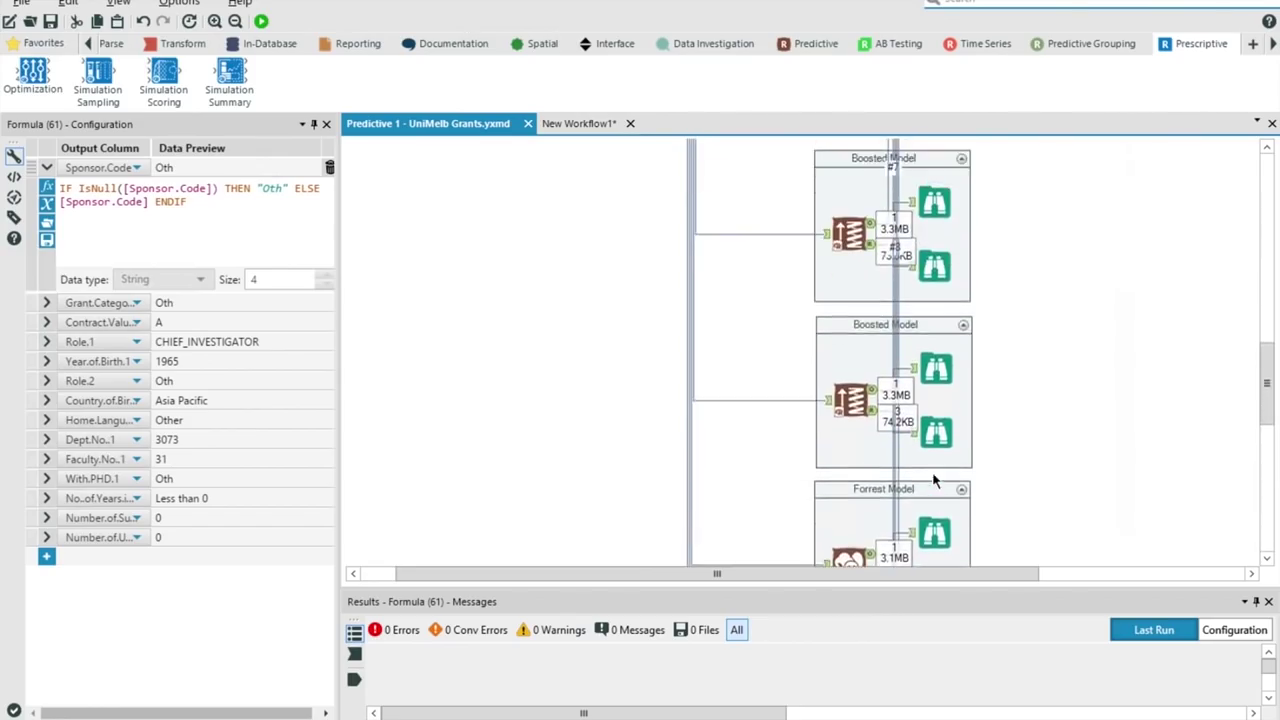
scroll(934, 481, up, 10)
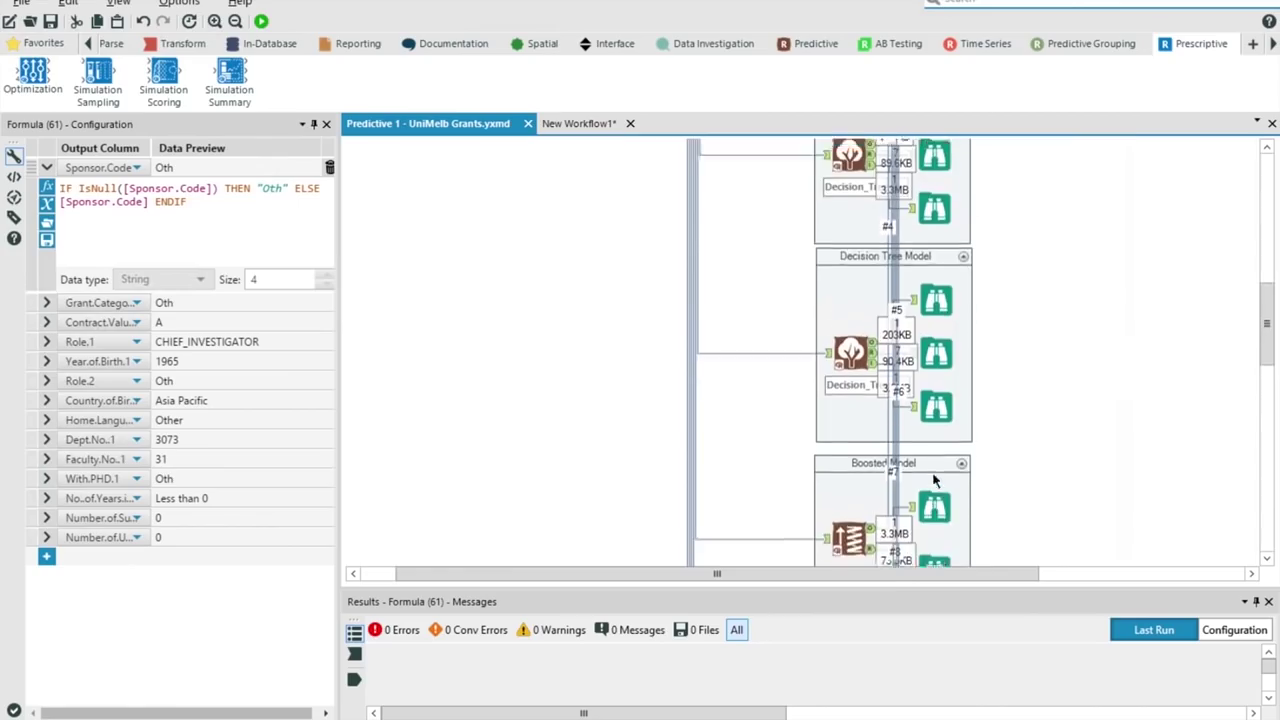
scroll(934, 481, up, 6)
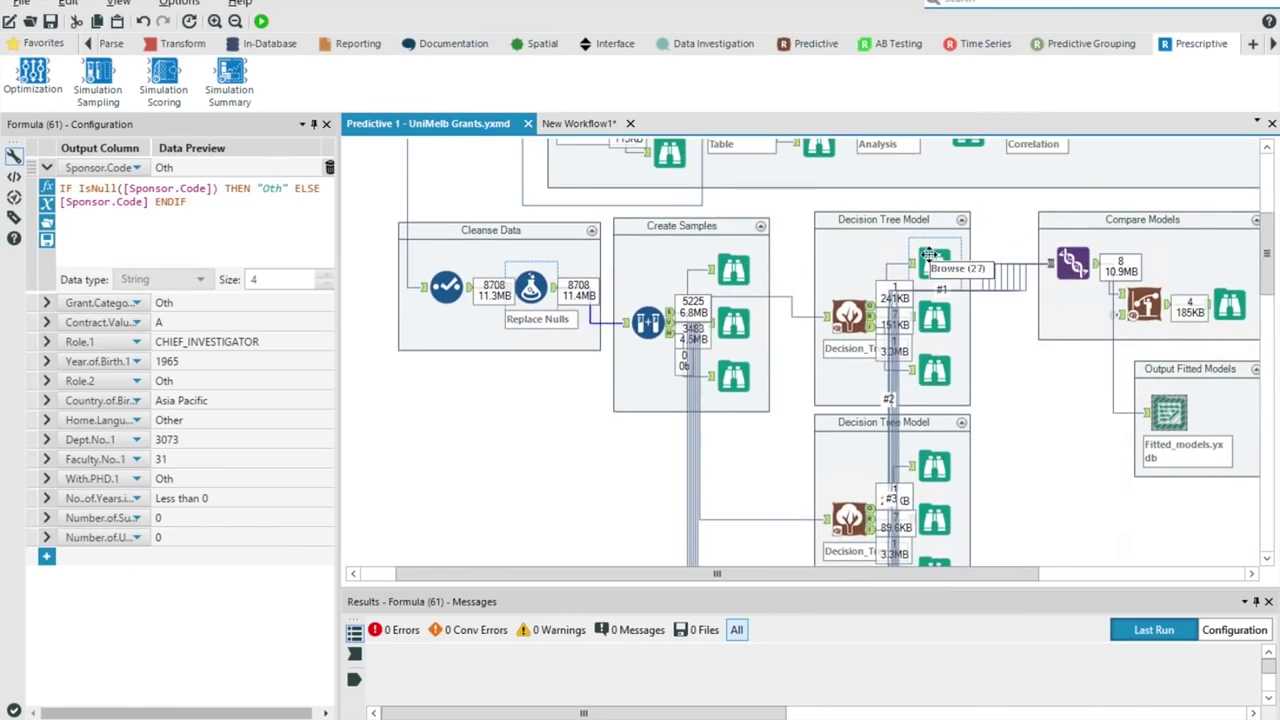
Step: Browse the Decision_Tree_1 model object, then widen the panel to read its rpart summary report
click(932, 263)
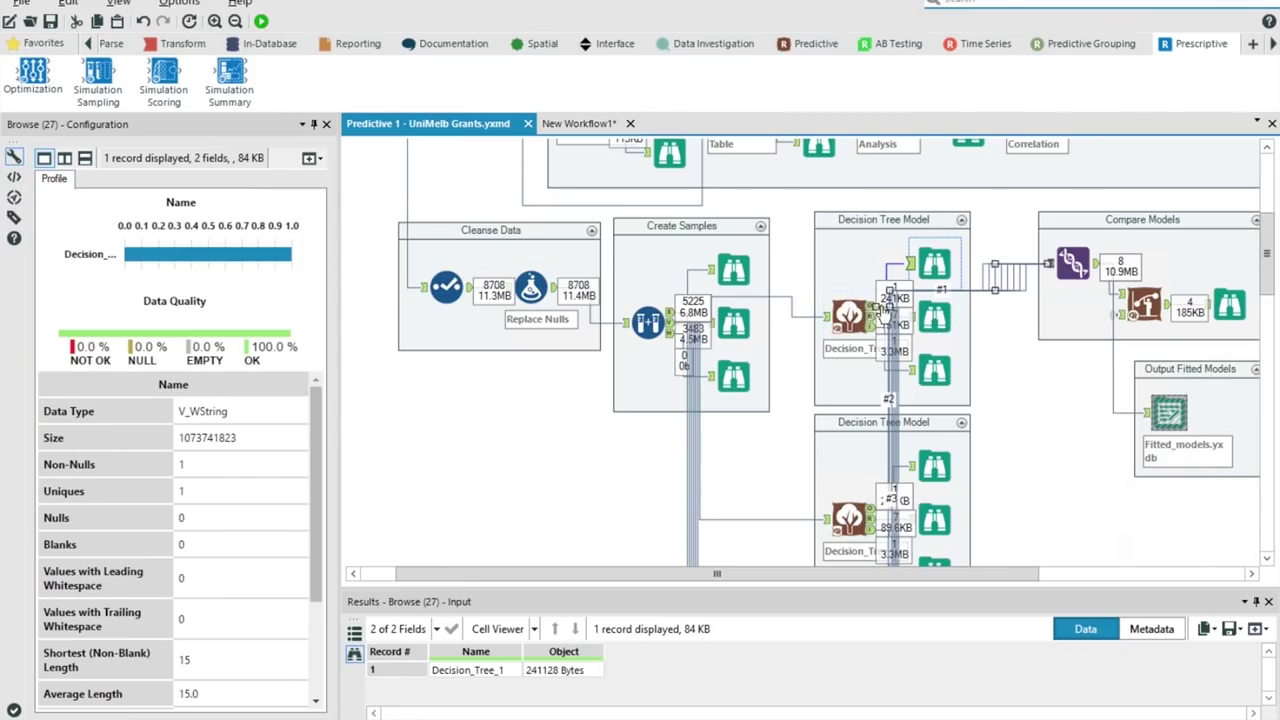
click(932, 319)
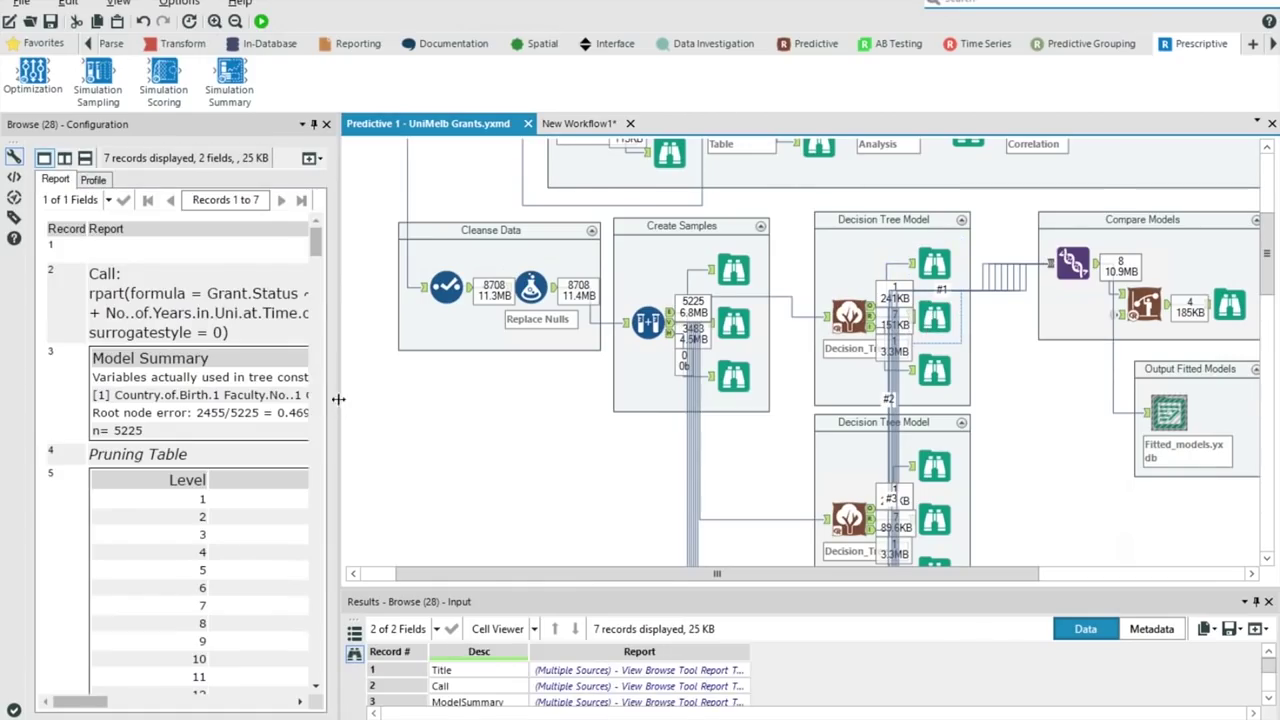
drag(338, 399, 968, 408)
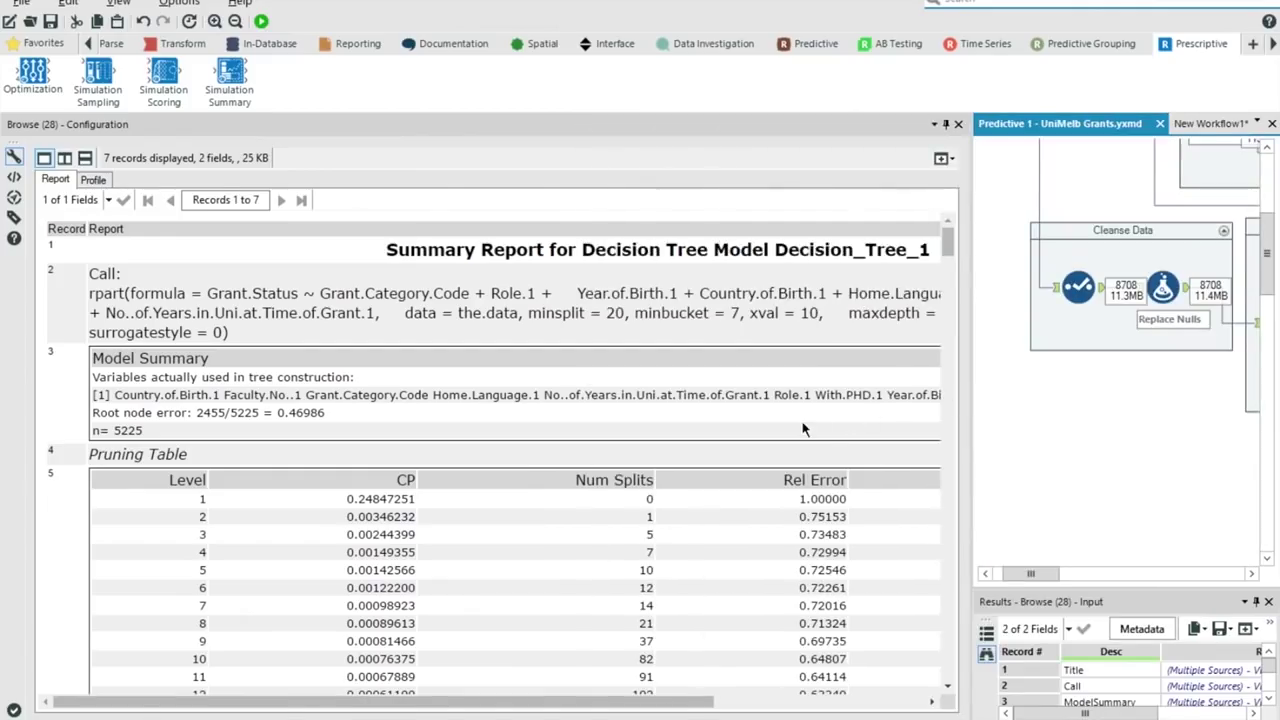
scroll(738, 397, down, 20)
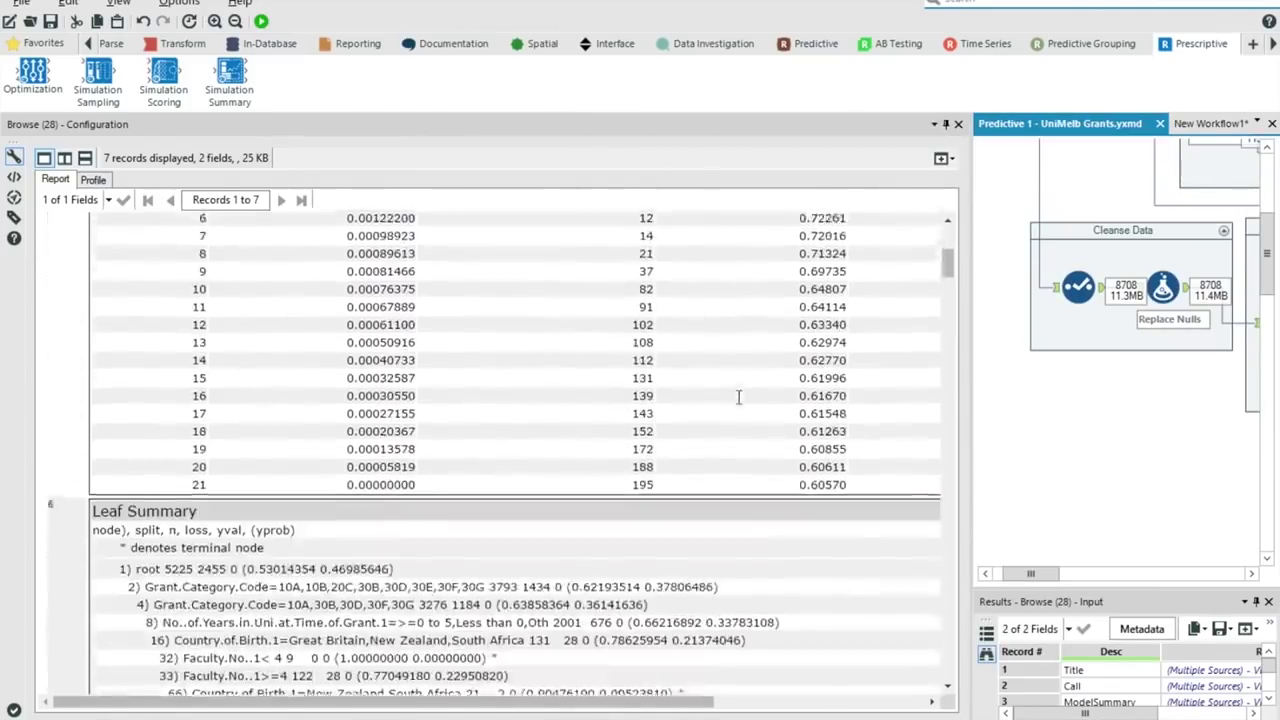
scroll(738, 397, down, 20)
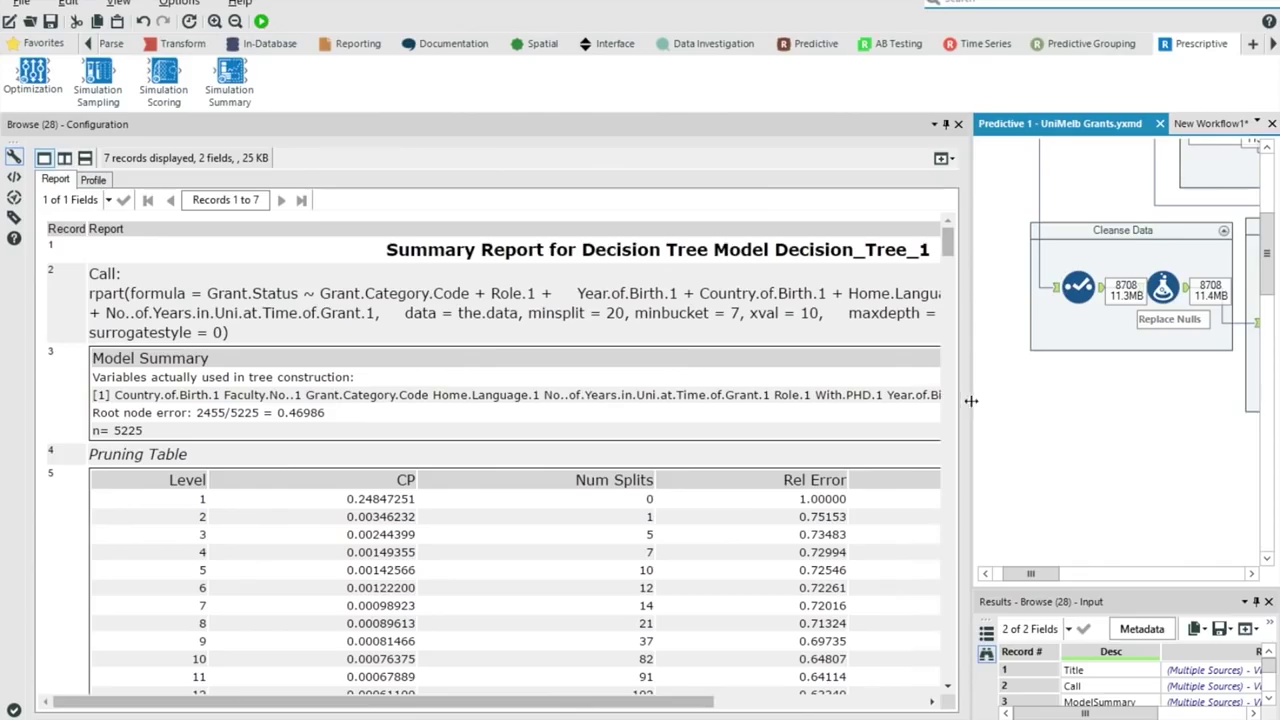
Step: Show the decision tree's classification metrics: 71.5% accuracy, 74.7% F1, 70.7% precision, 79.2% recall
drag(969, 404, 522, 410)
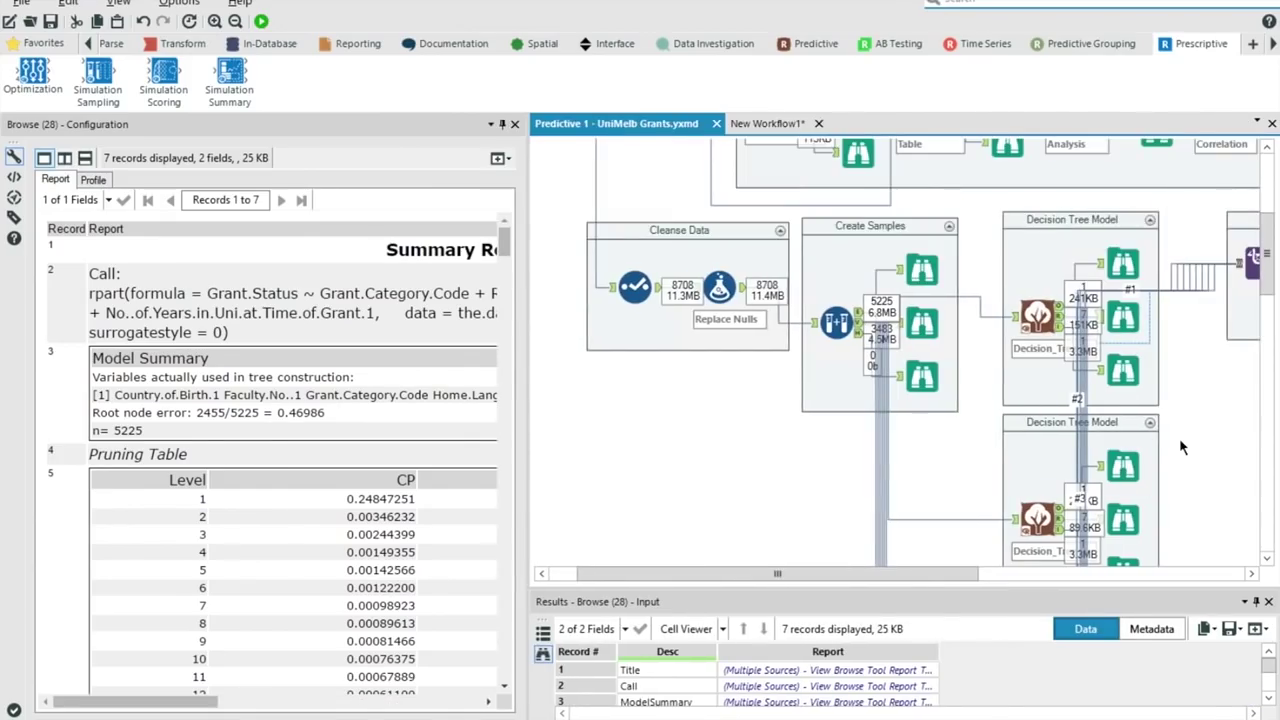
scroll(1180, 447, down, 3)
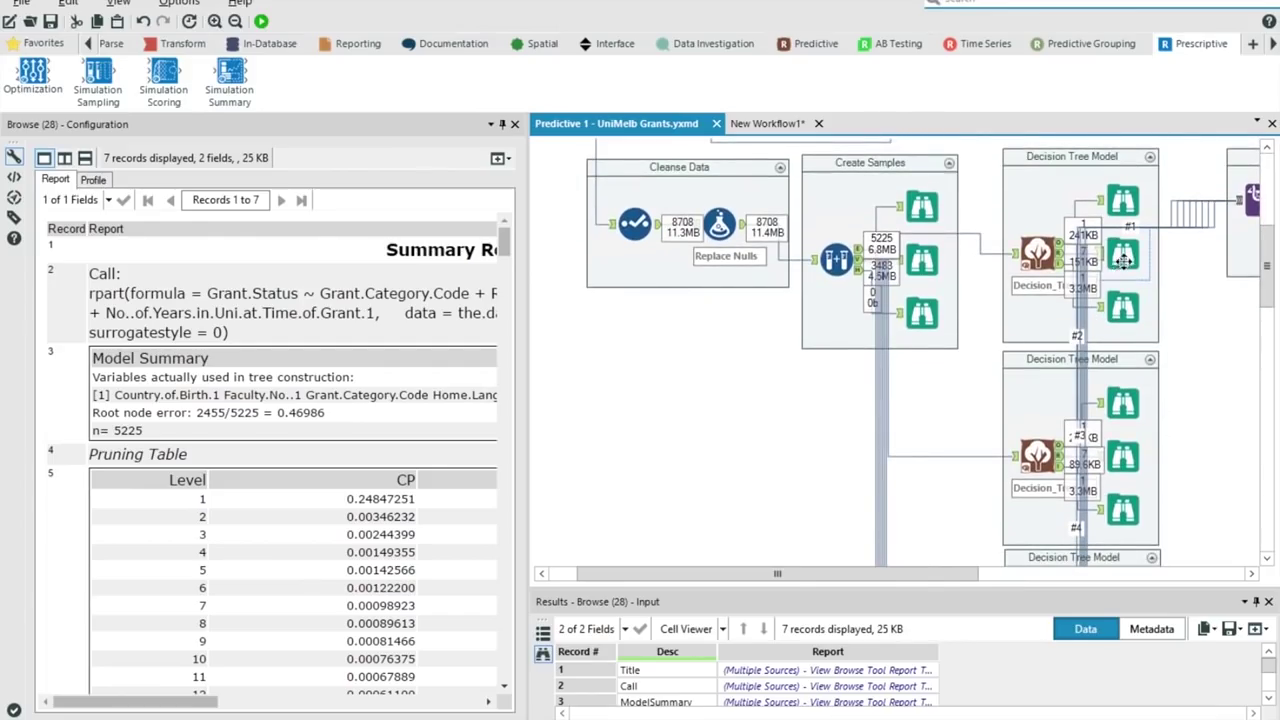
click(1115, 308)
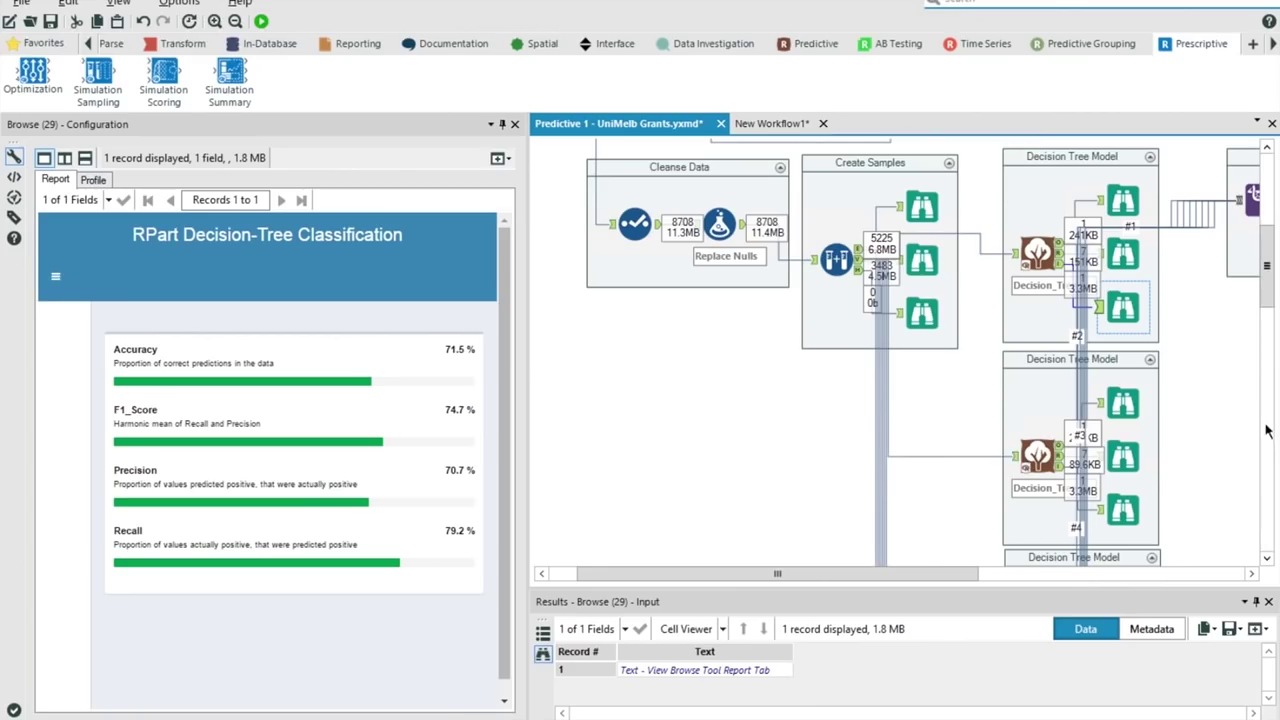
Step: Clear the selection and move the canvas to the Compare Models section
click(1229, 430)
scroll(1229, 430, down, 5)
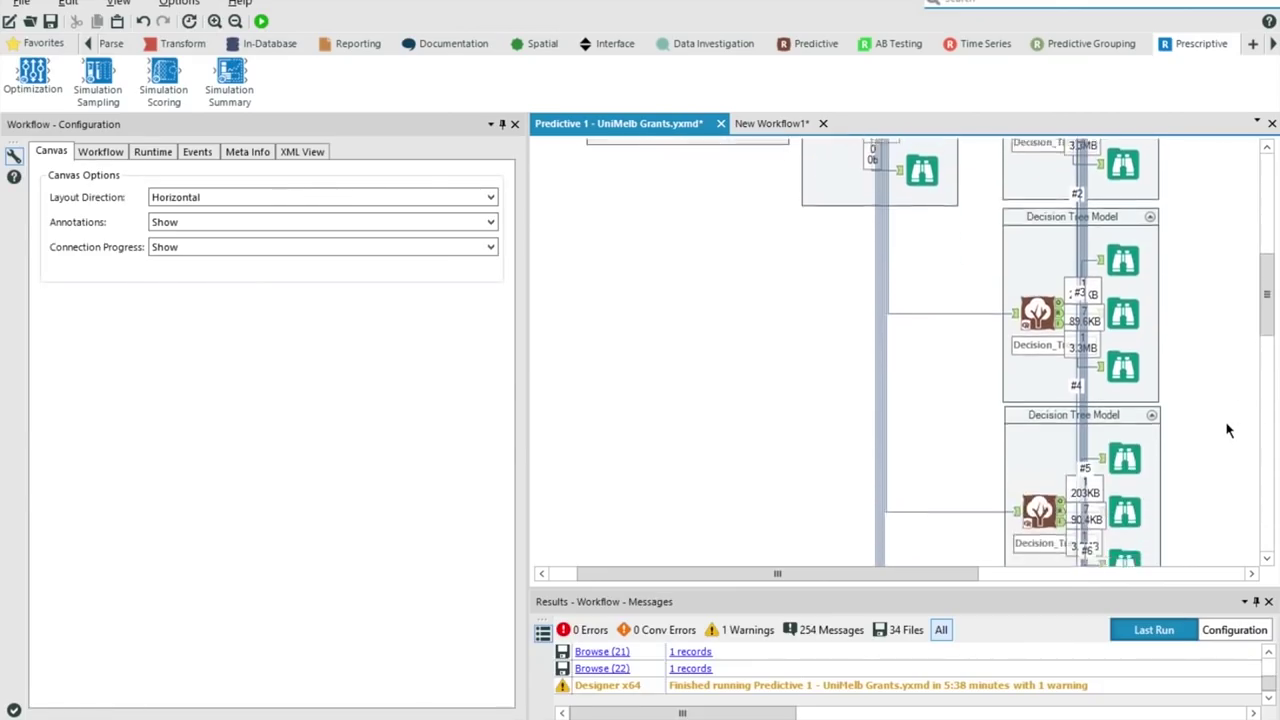
scroll(1229, 430, down, 5)
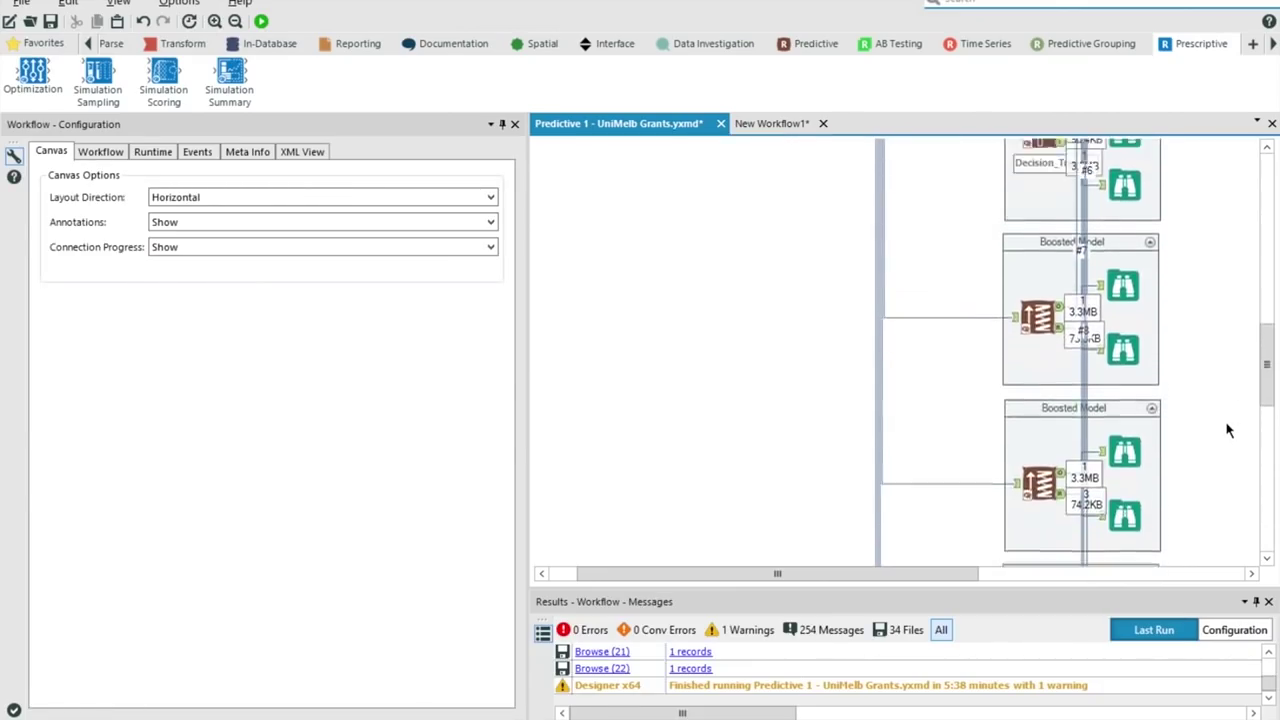
scroll(1229, 430, up, 10)
scroll(1229, 430, up, 3)
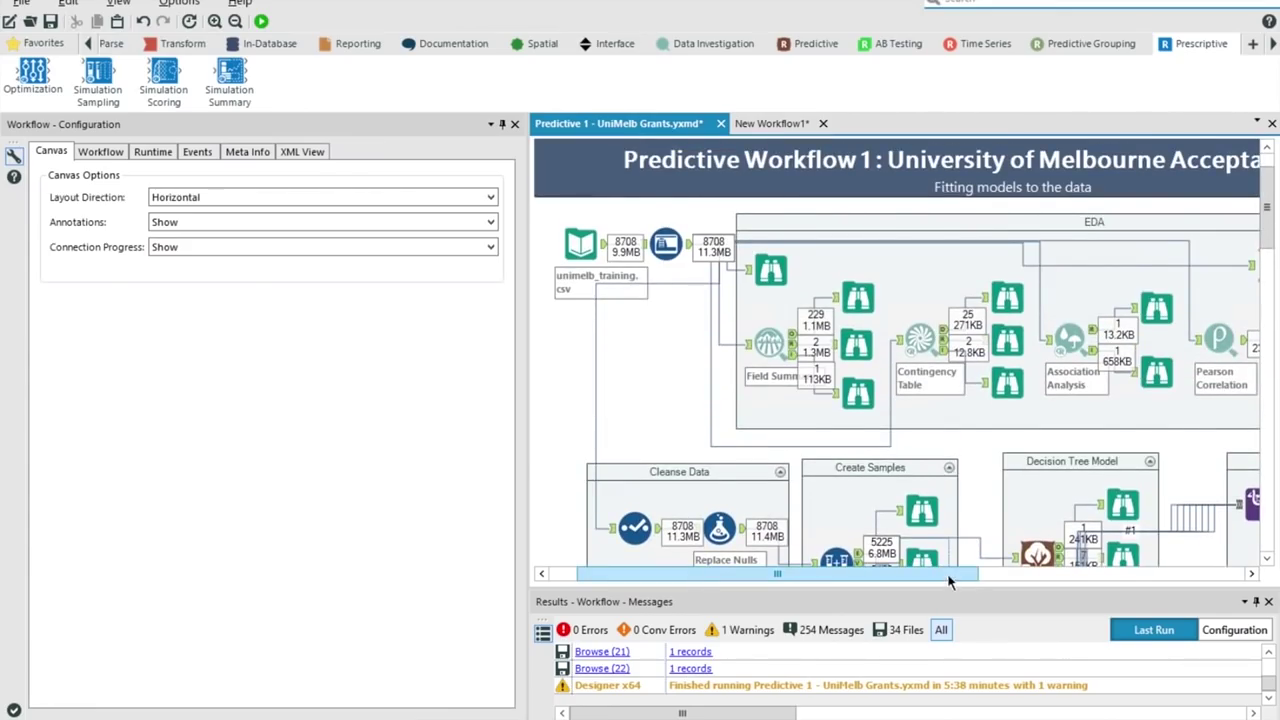
drag(950, 581, 1090, 580)
scroll(1129, 460, down, 5)
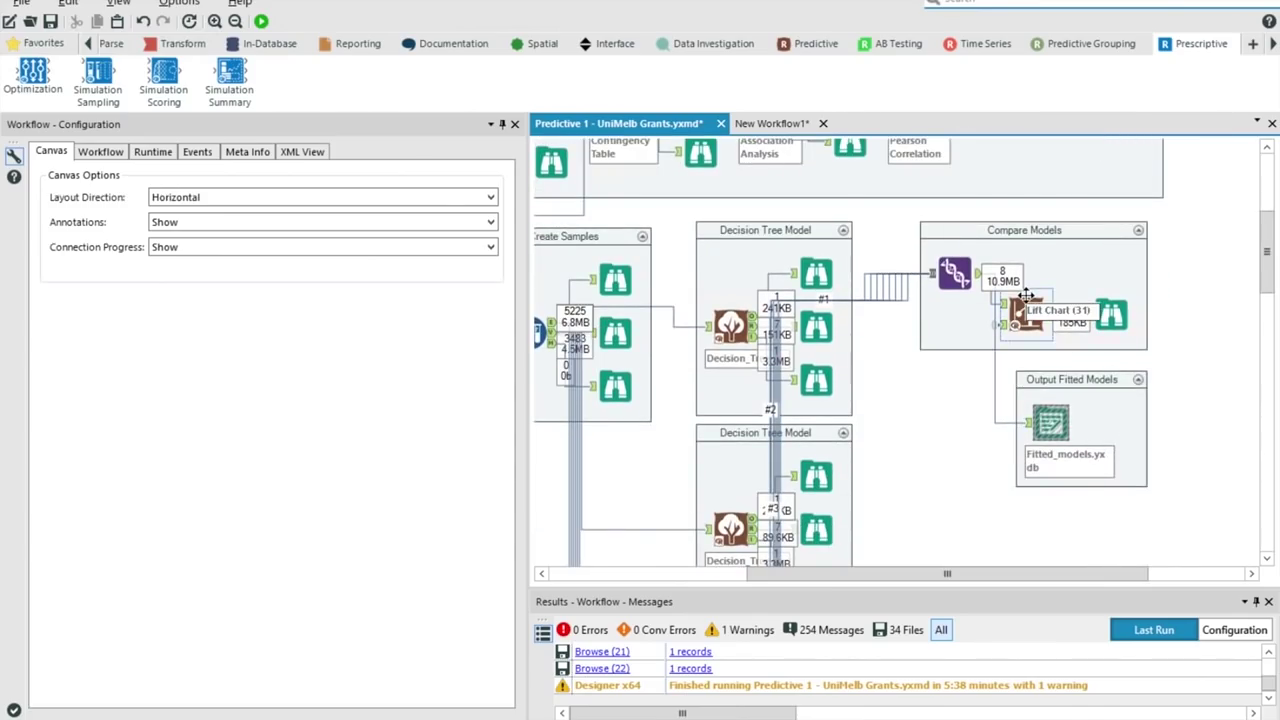
Step: View the lift chart comparing every model's weighted cumulative response
click(1111, 315)
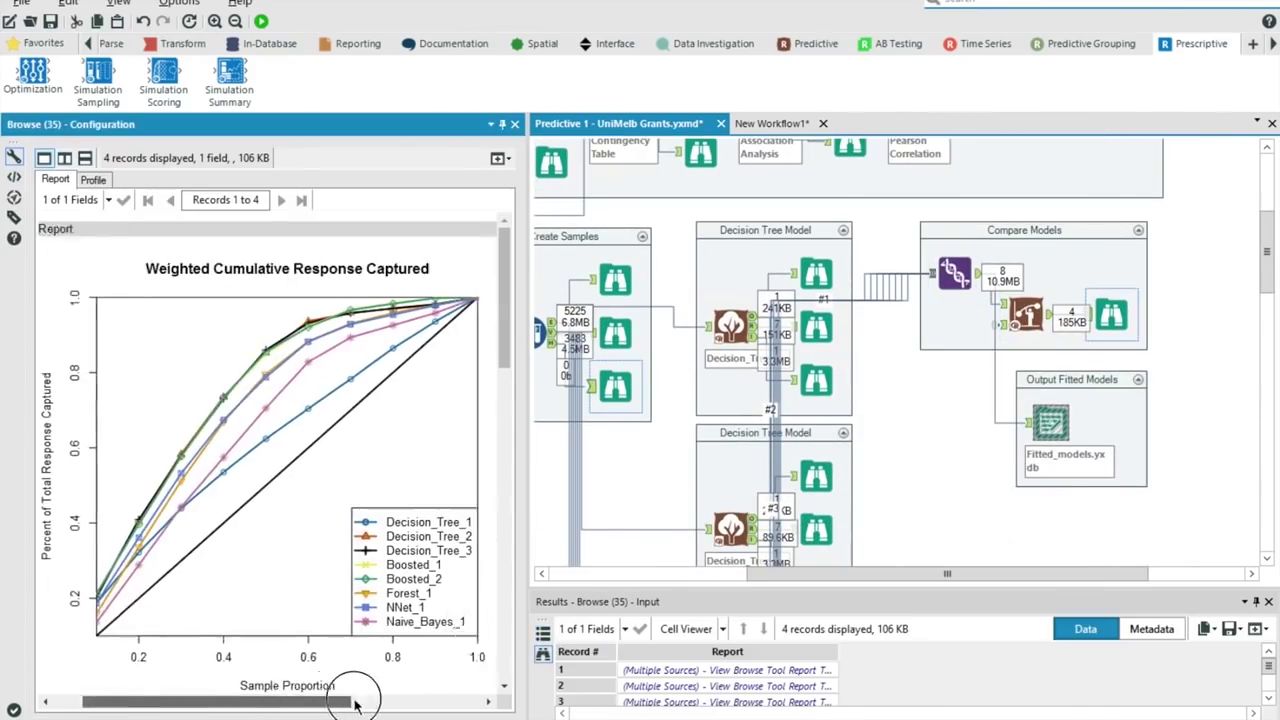
drag(373, 705, 328, 706)
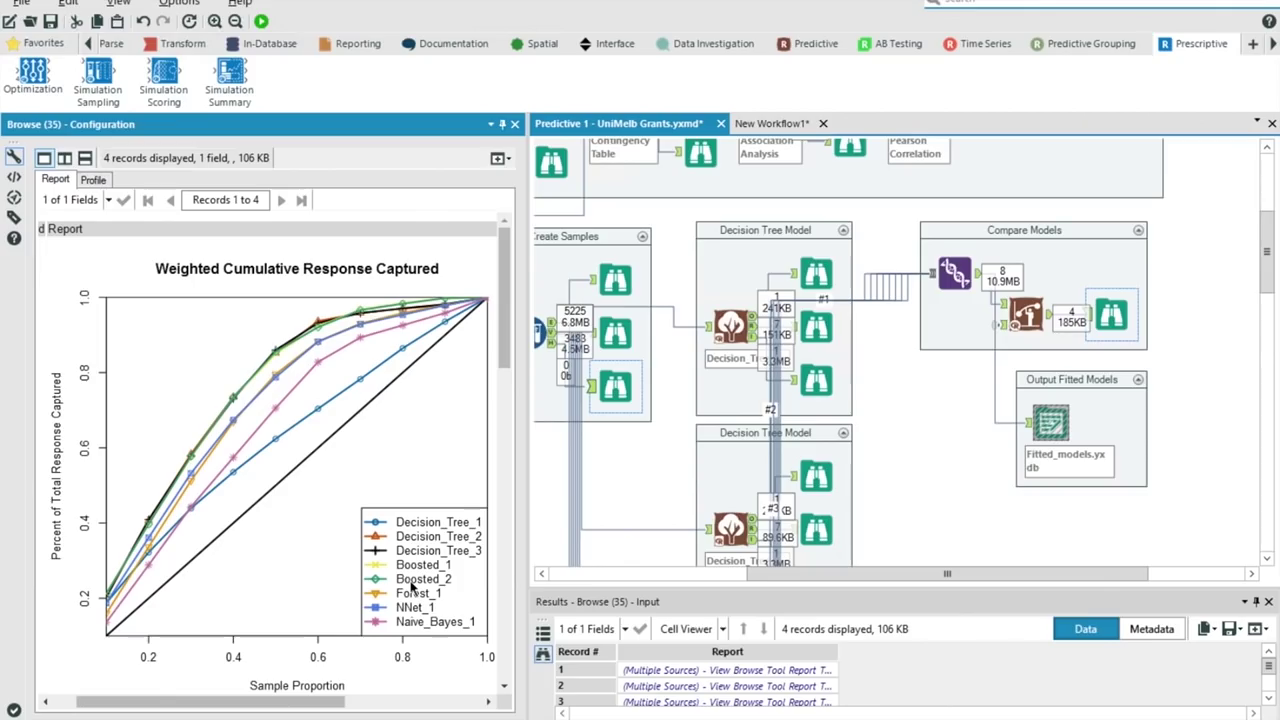
click(611, 481)
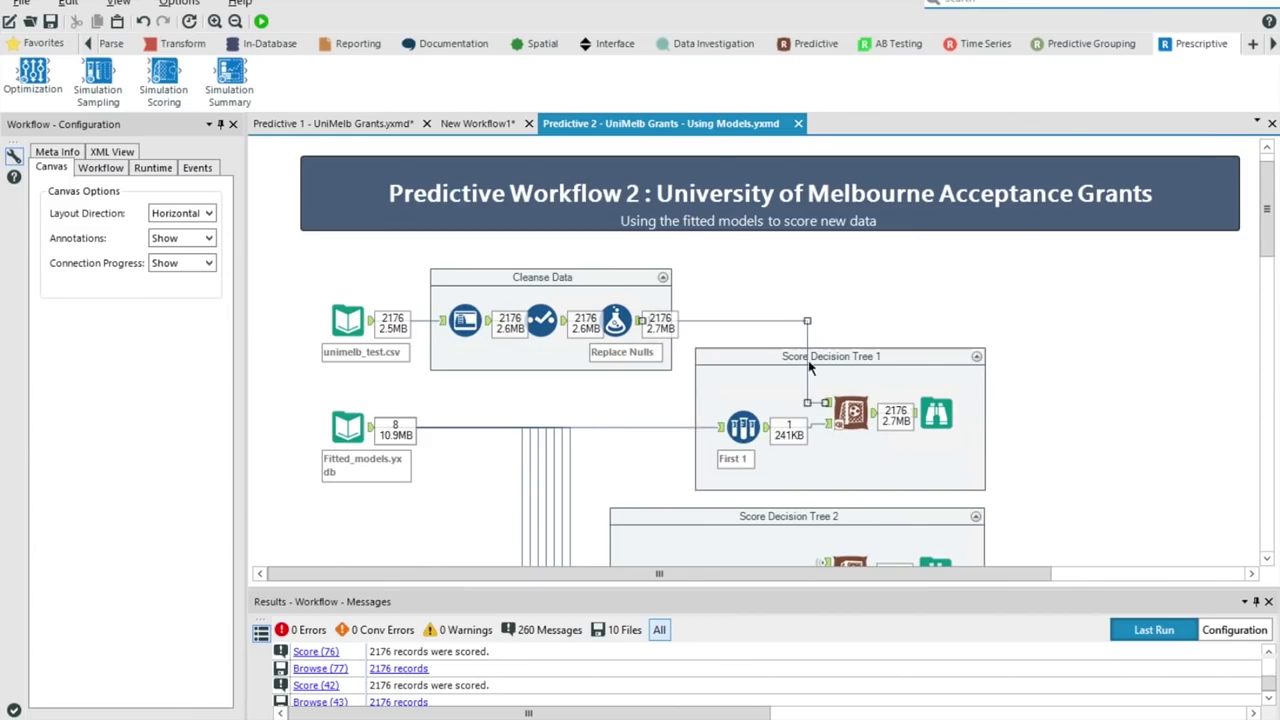
Step: Preview the eight fitted models, then browse the 2,176 test records scored by Decision Tree 1
scroll(810, 370, down, 1)
scroll(810, 370, down, 2)
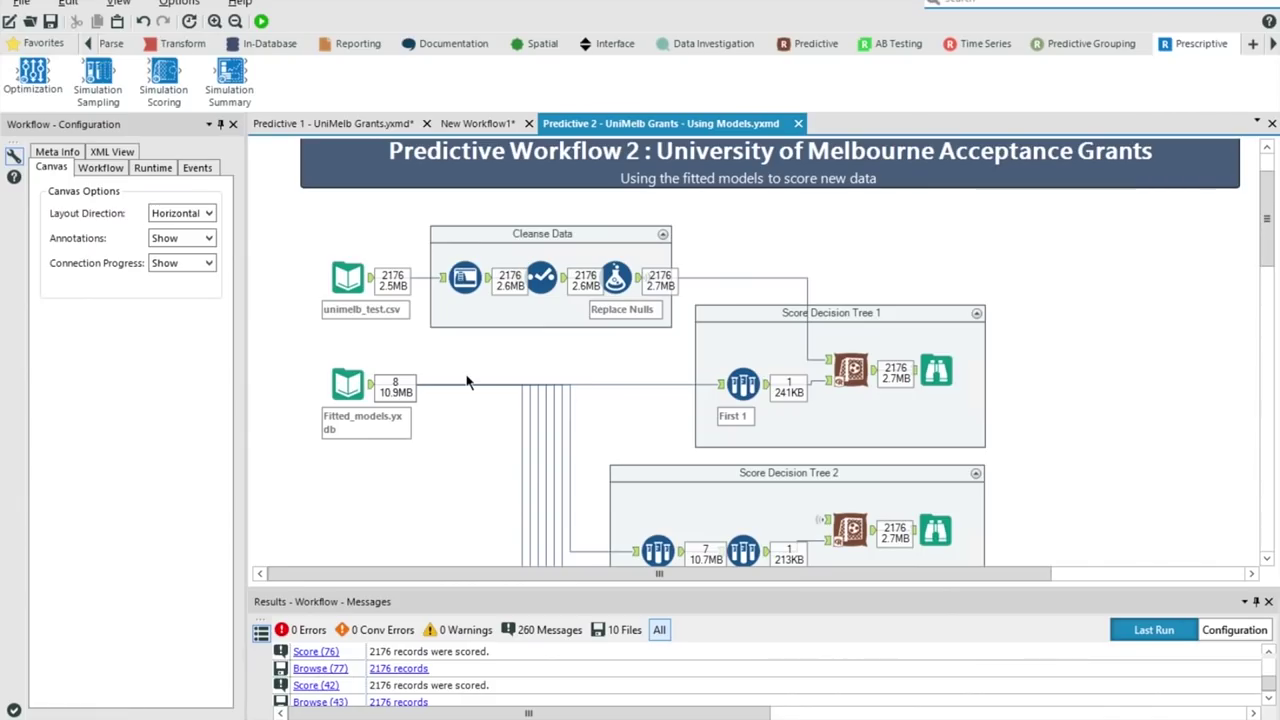
click(331, 392)
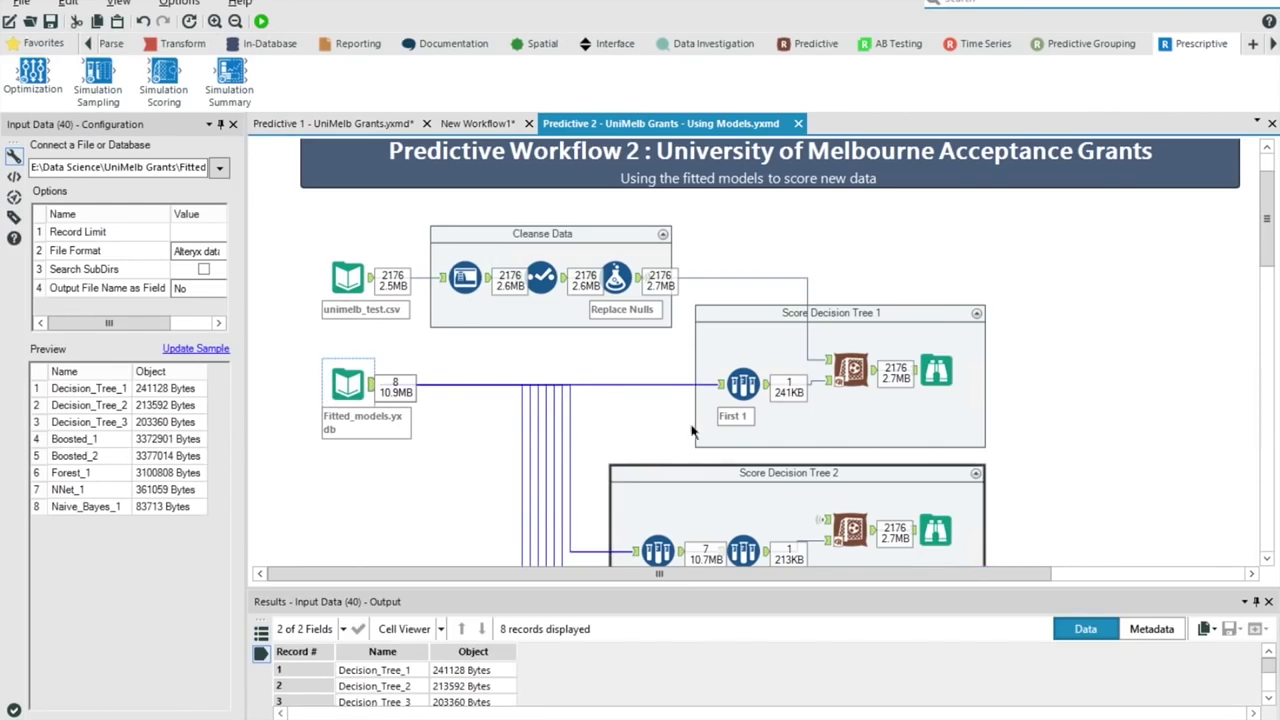
click(945, 377)
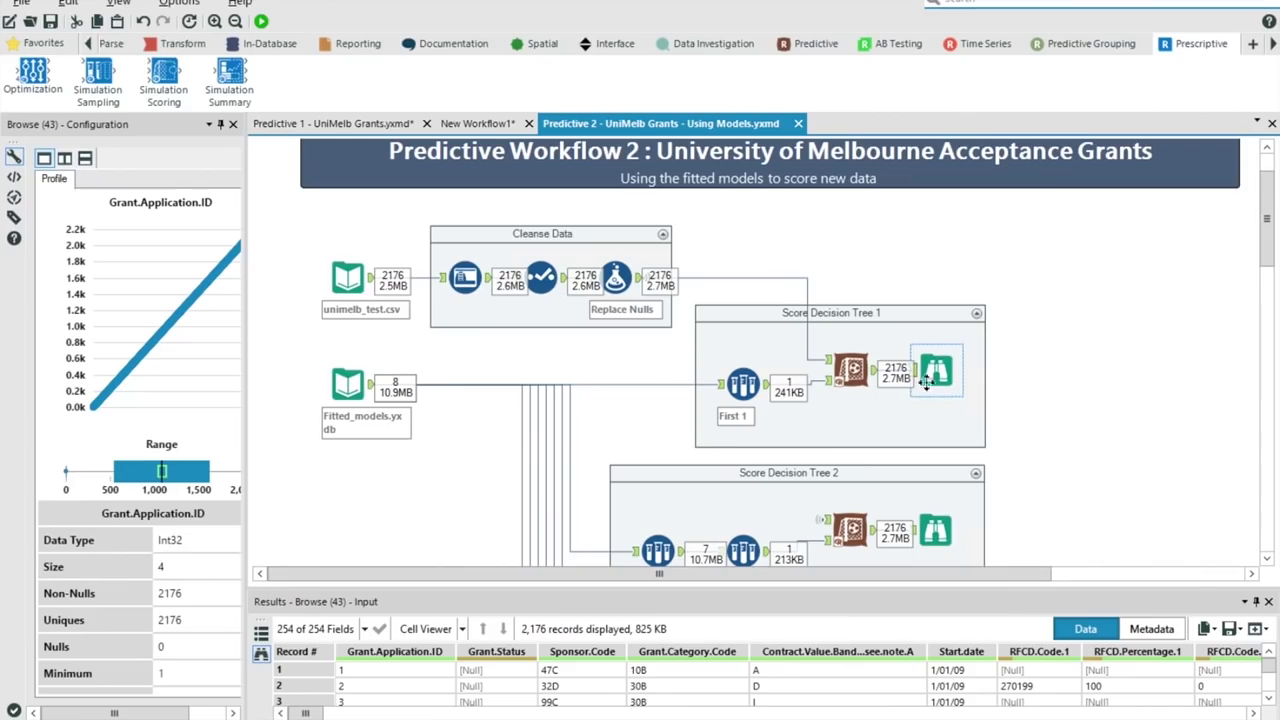
Step: Scroll the results grid right to the Grant_Status_Rate_0 and Grant_Status_Rate_1 probability columns
drag(307, 714, 1230, 711)
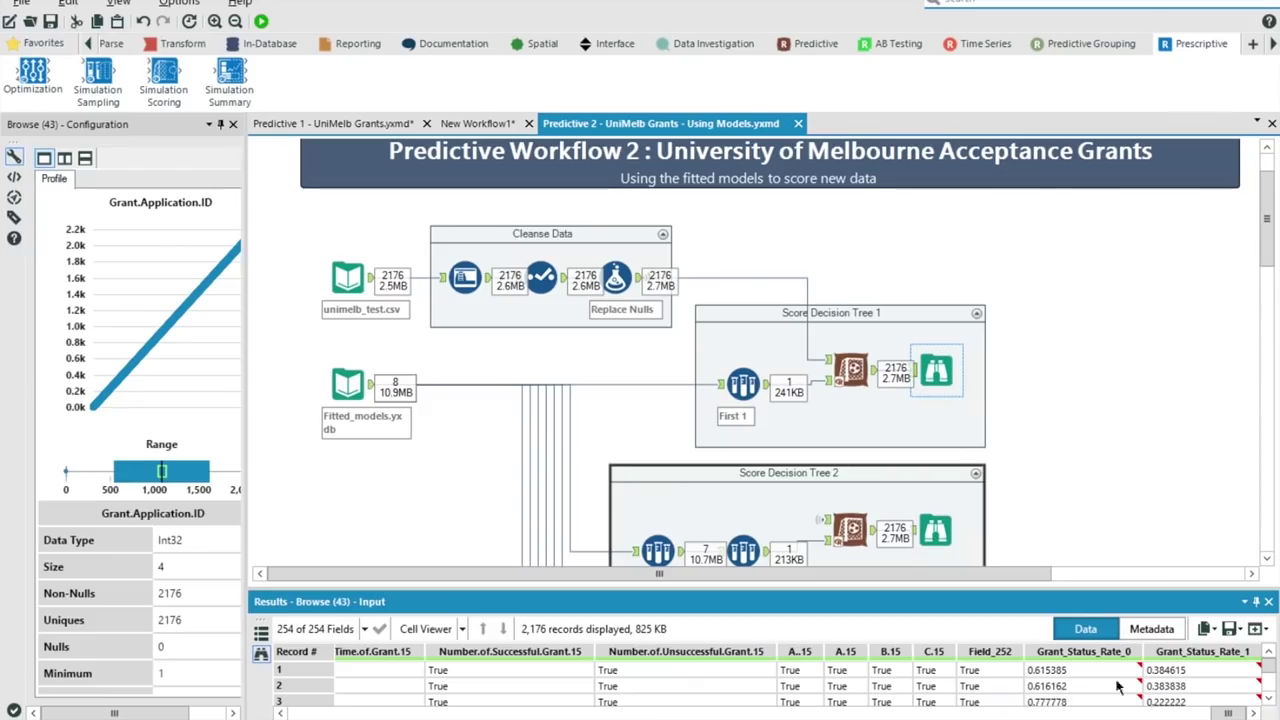
mouse_move(1092, 675)
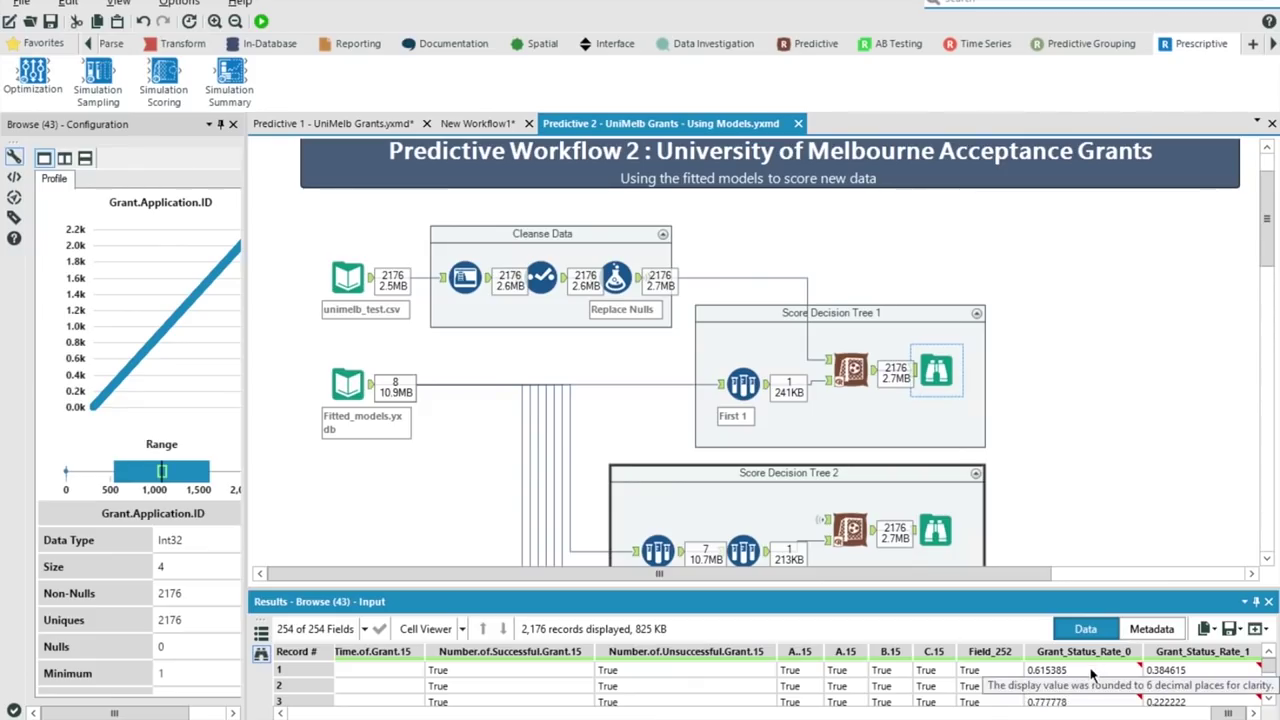